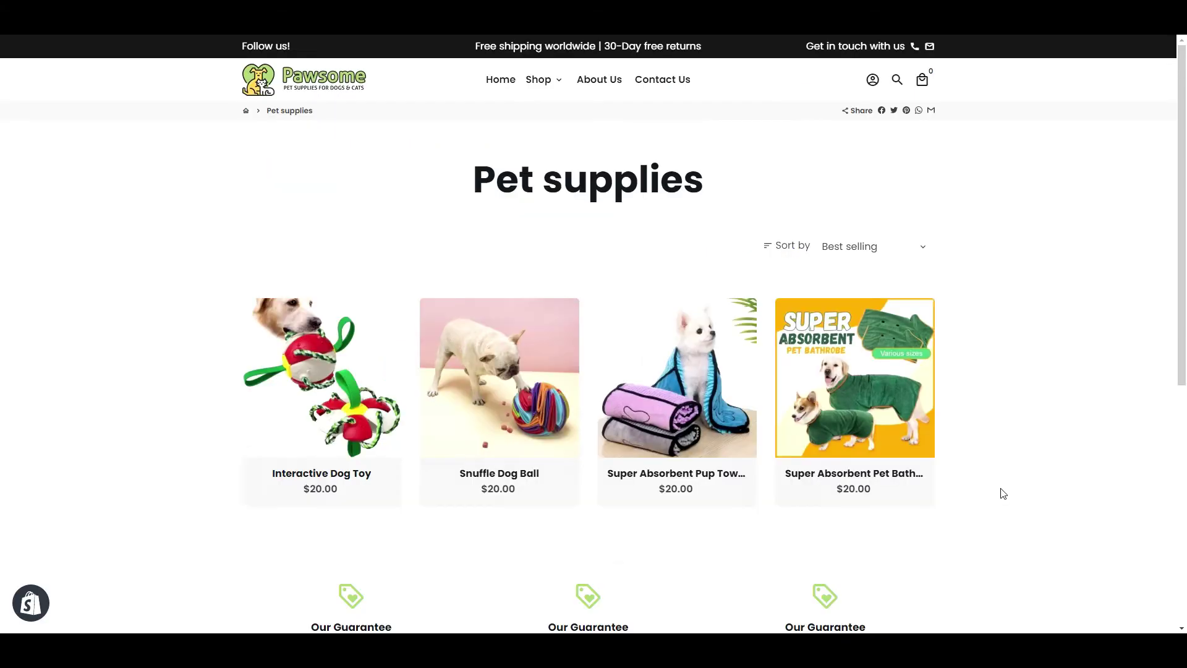
Open the Interactive Dog Toy product page and add it to the cart
left_click(343, 414)
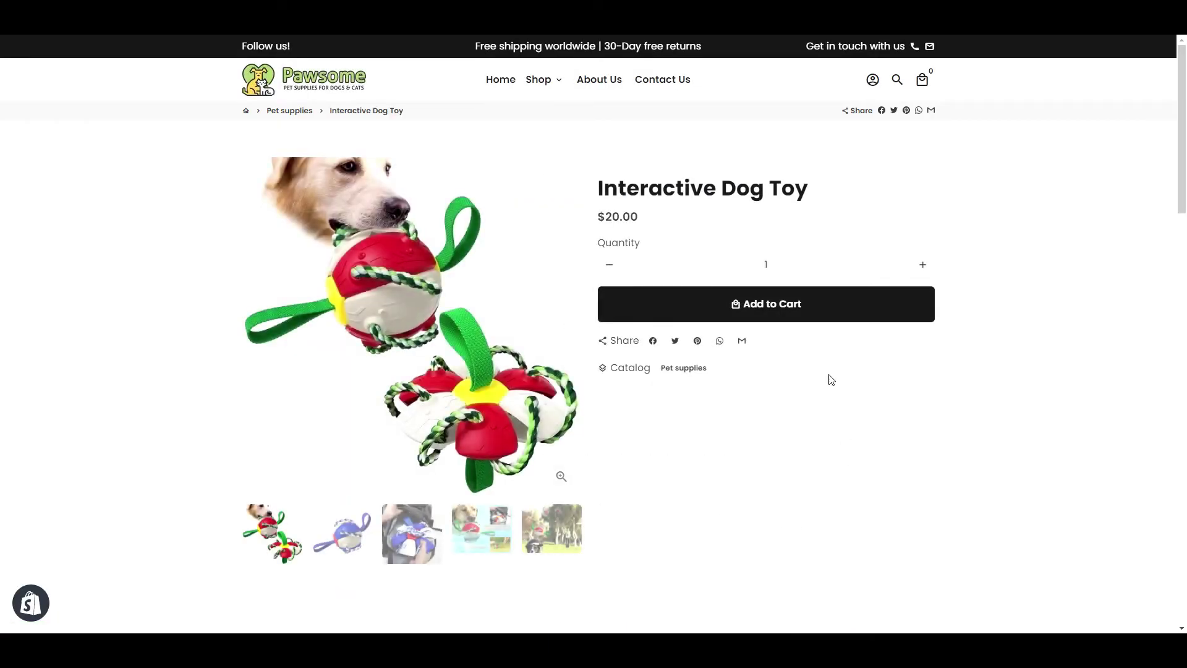
left_click(793, 310)
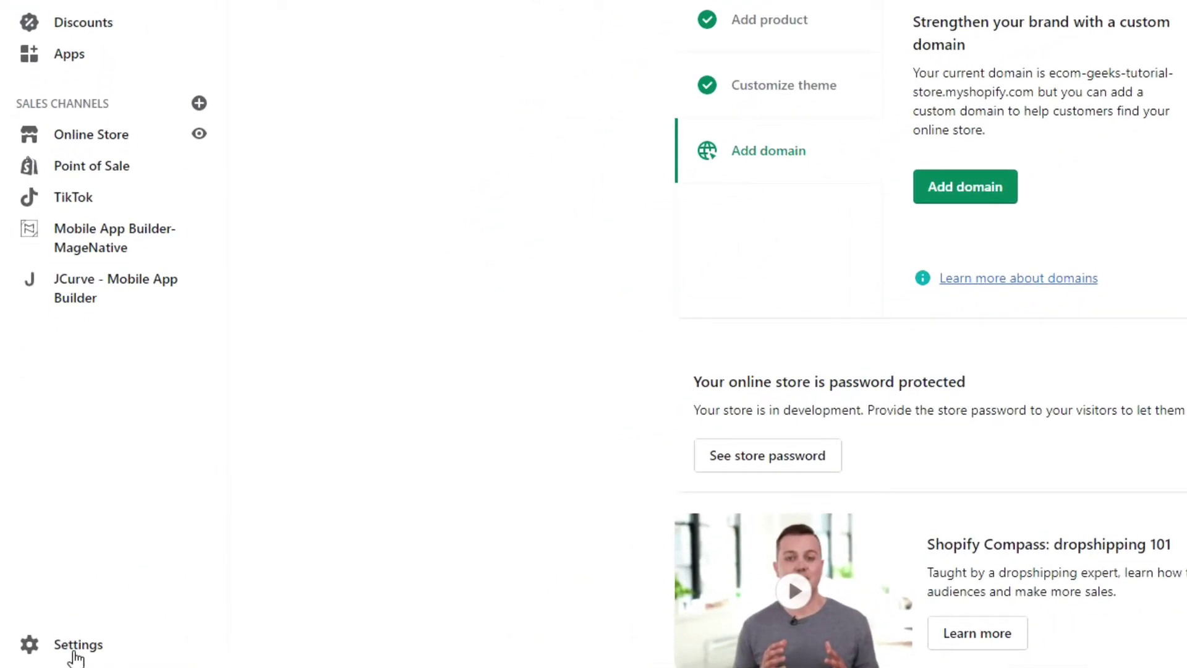
Enable test mode in Shopify Payments, add the business phone number, and save
left_click(74, 649)
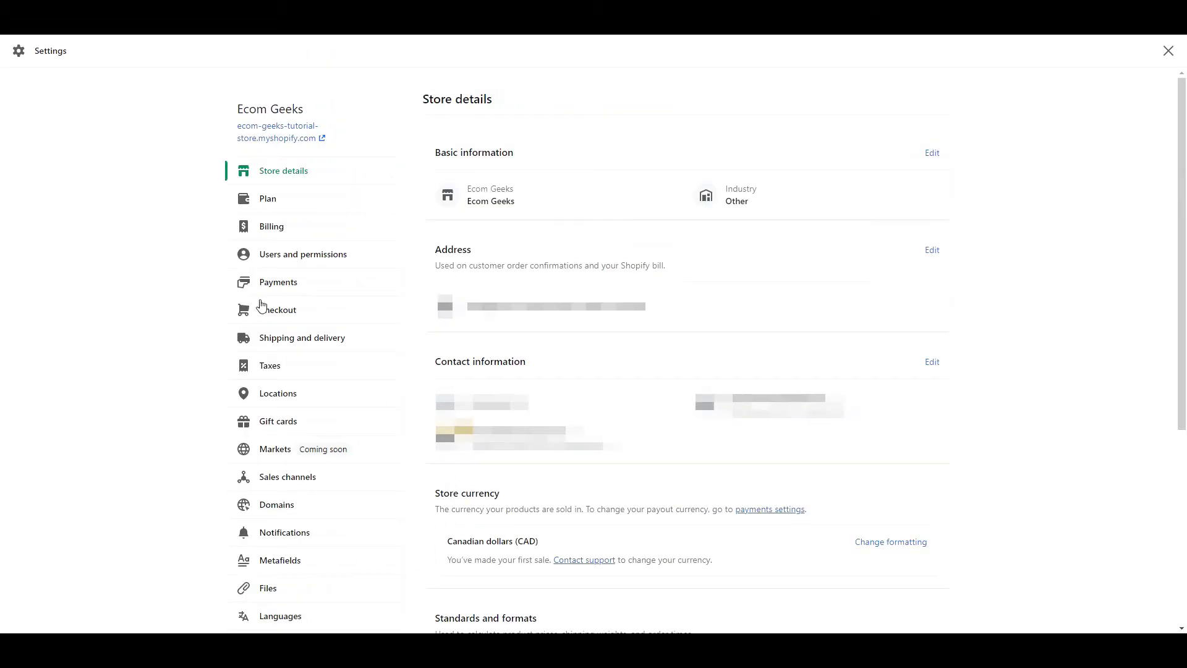
left_click(279, 292)
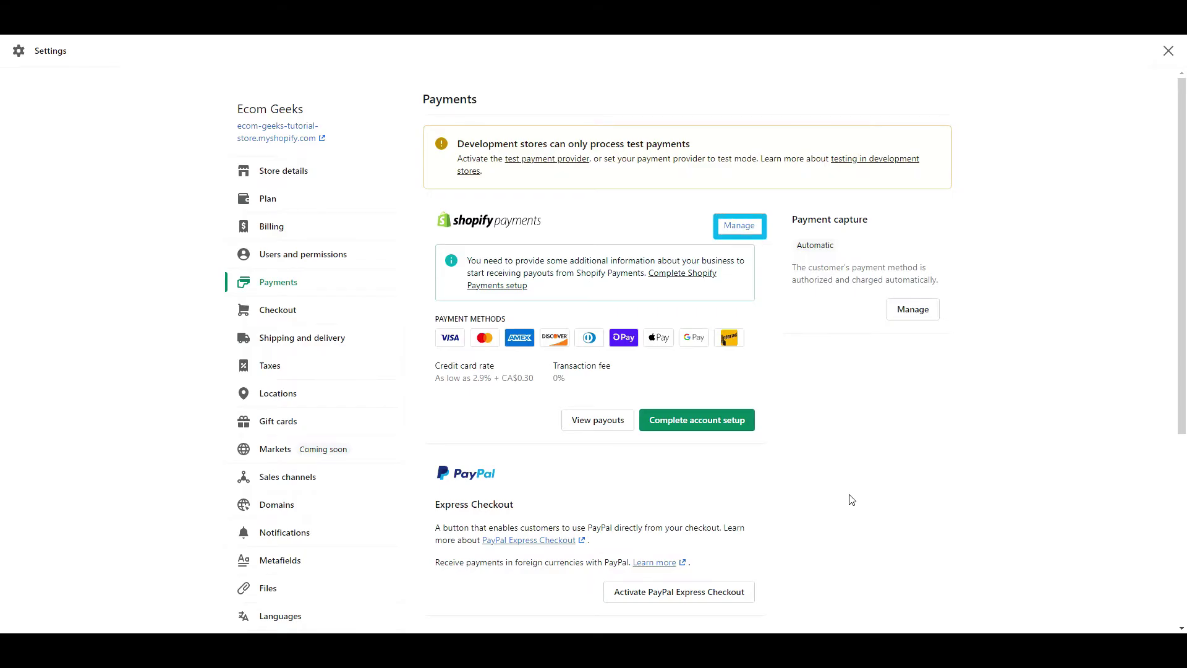
left_click(754, 229)
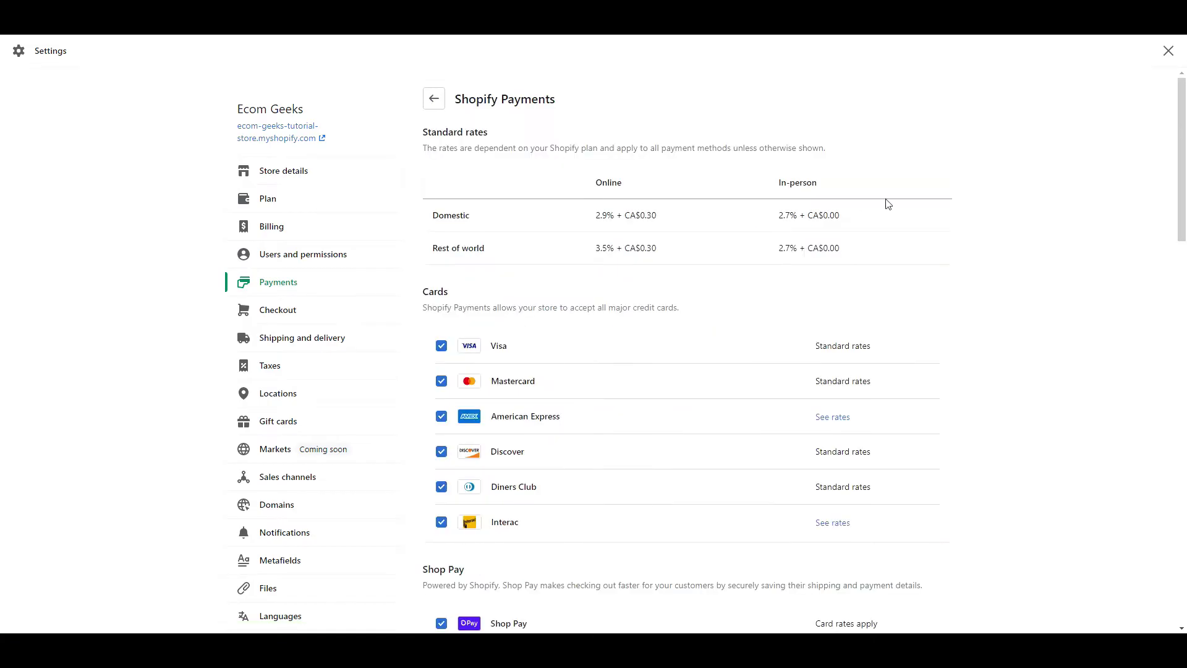
left_click_drag(1182, 155, 1150, 557)
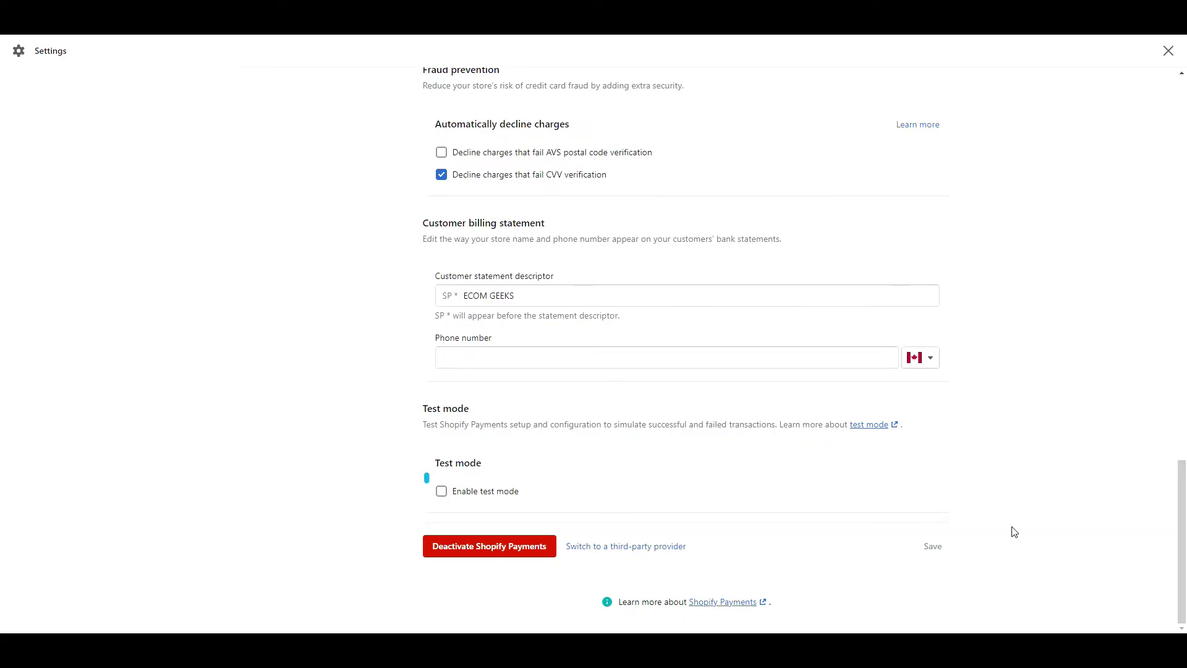
left_click(441, 492)
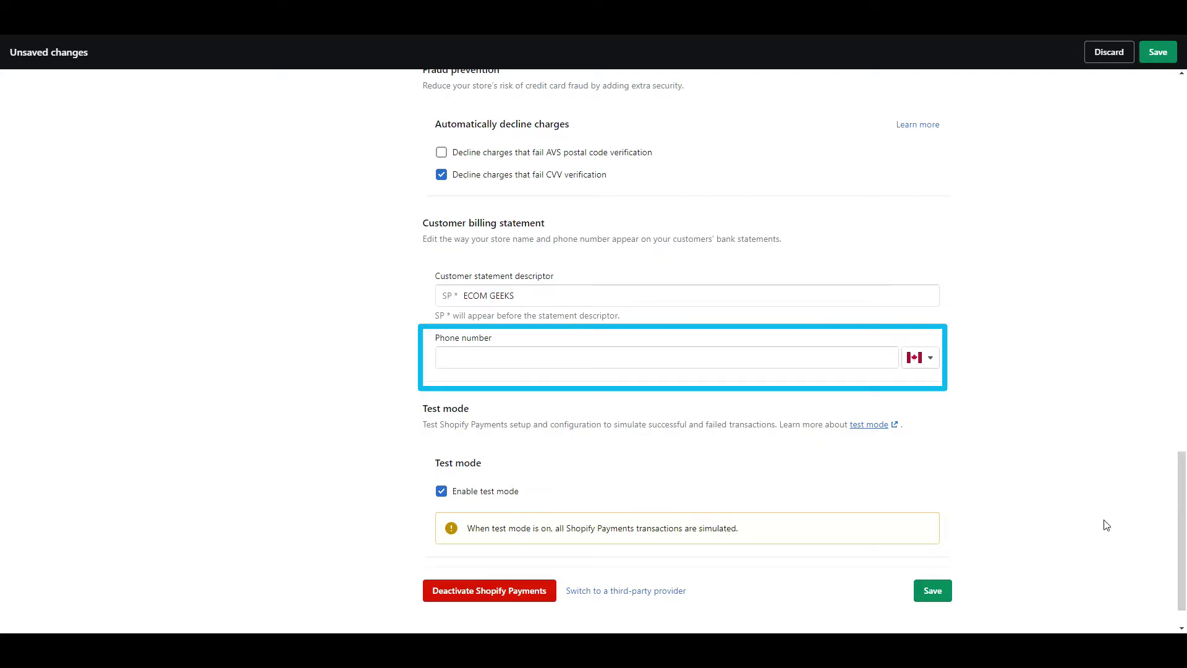
left_click(646, 358)
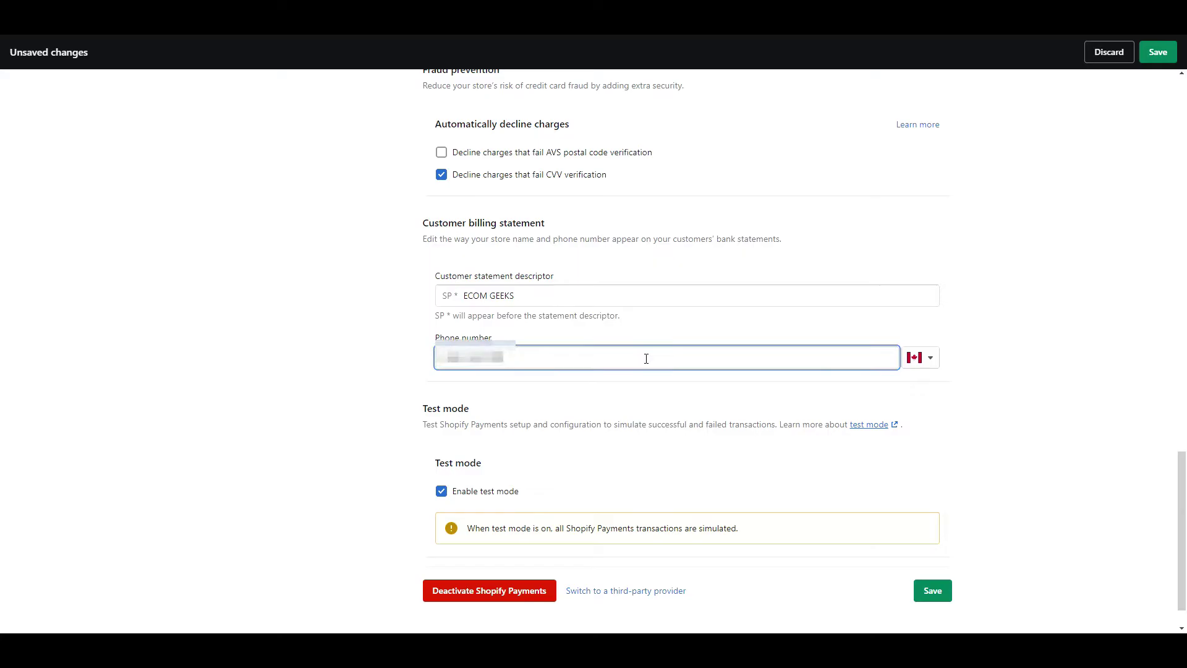
left_click(934, 591)
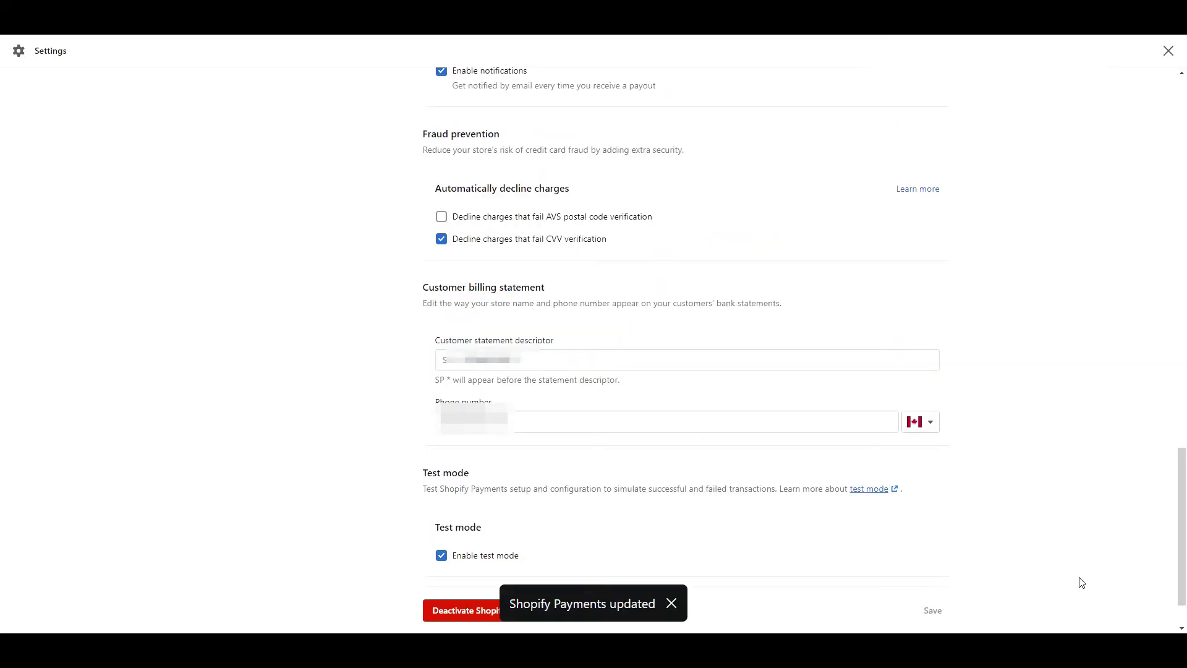
Switch away from Shopify Payments to the third-party (for testing) Bogus Gateway
scroll(1002, 568, "down", 2)
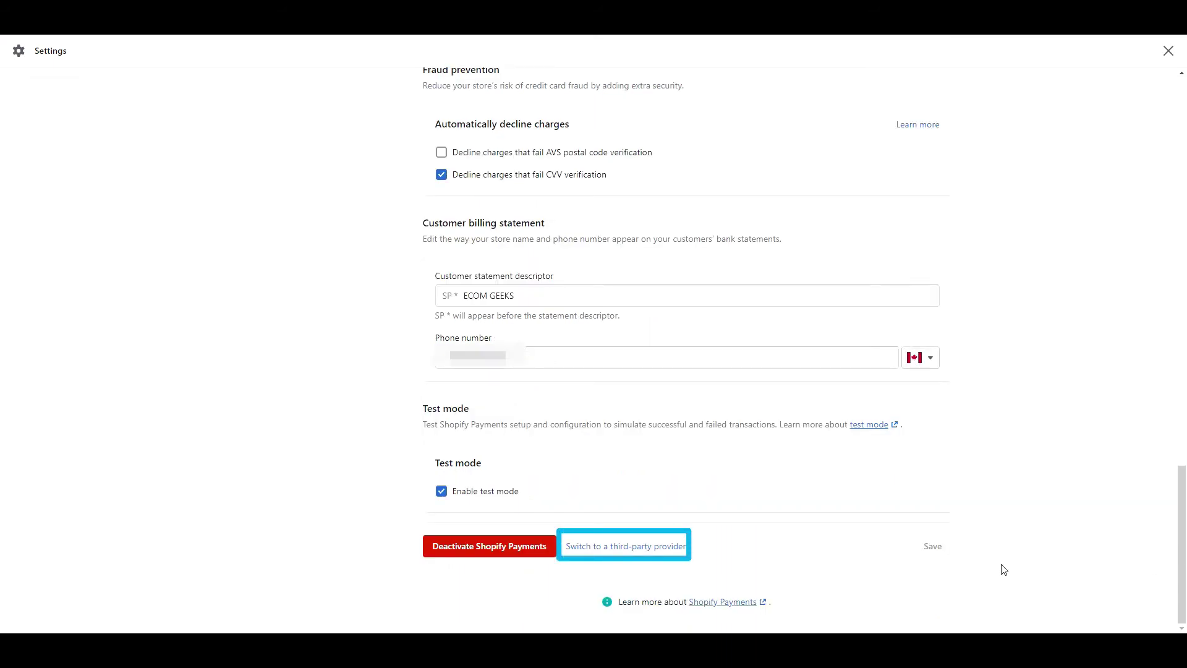
left_click(617, 546)
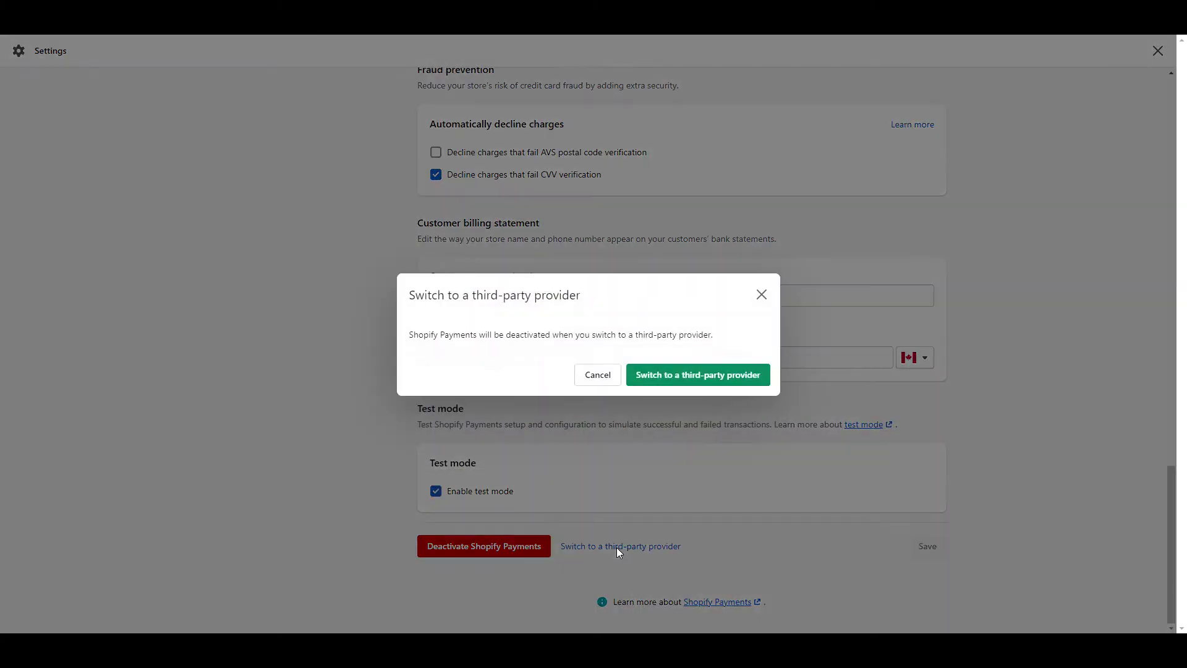
left_click(683, 382)
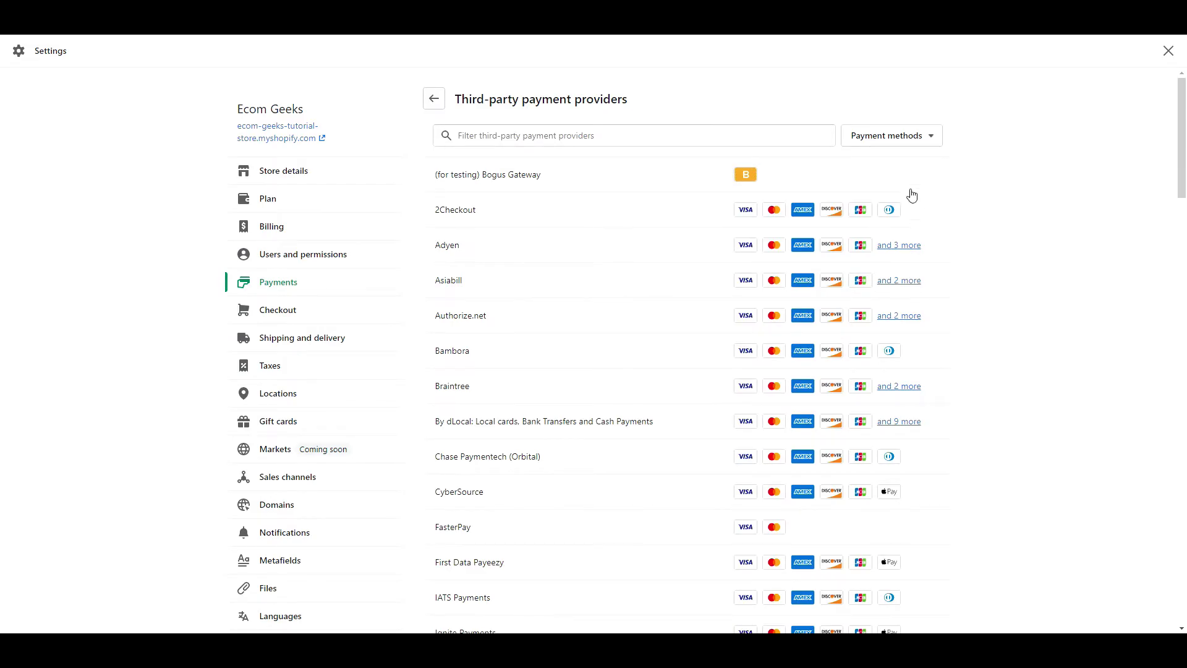
left_click(511, 183)
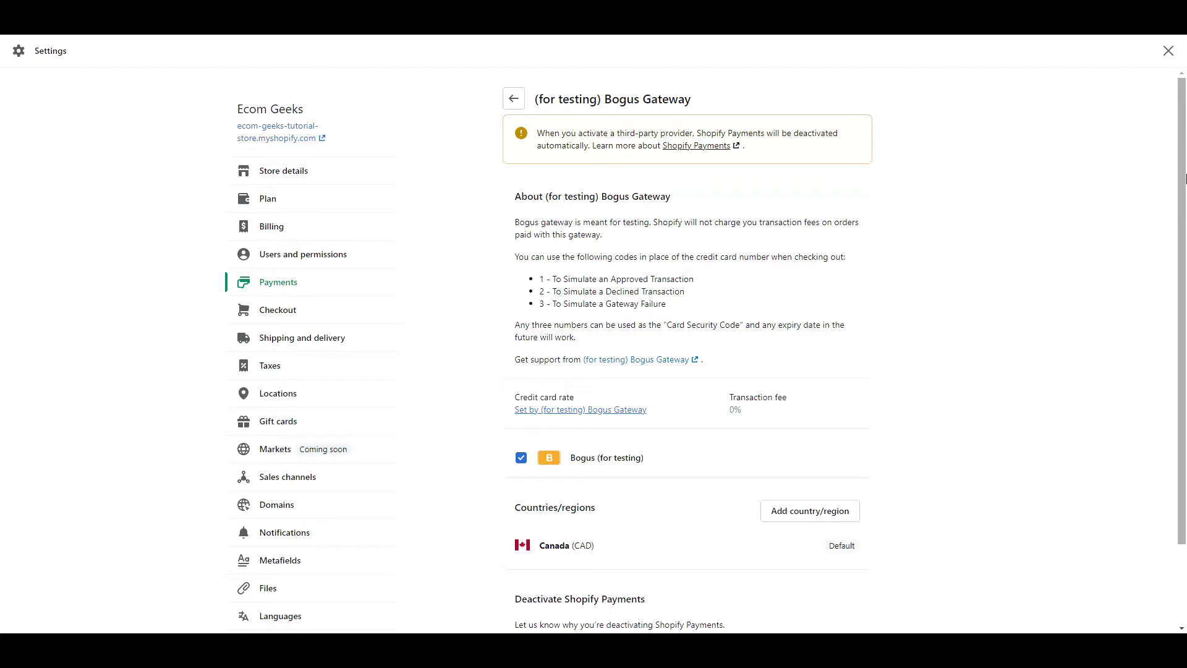
Give 'Other' with note 'Testing' as the deactivation reason and activate Bogus Gateway
scroll(1185, 178, "down", 3)
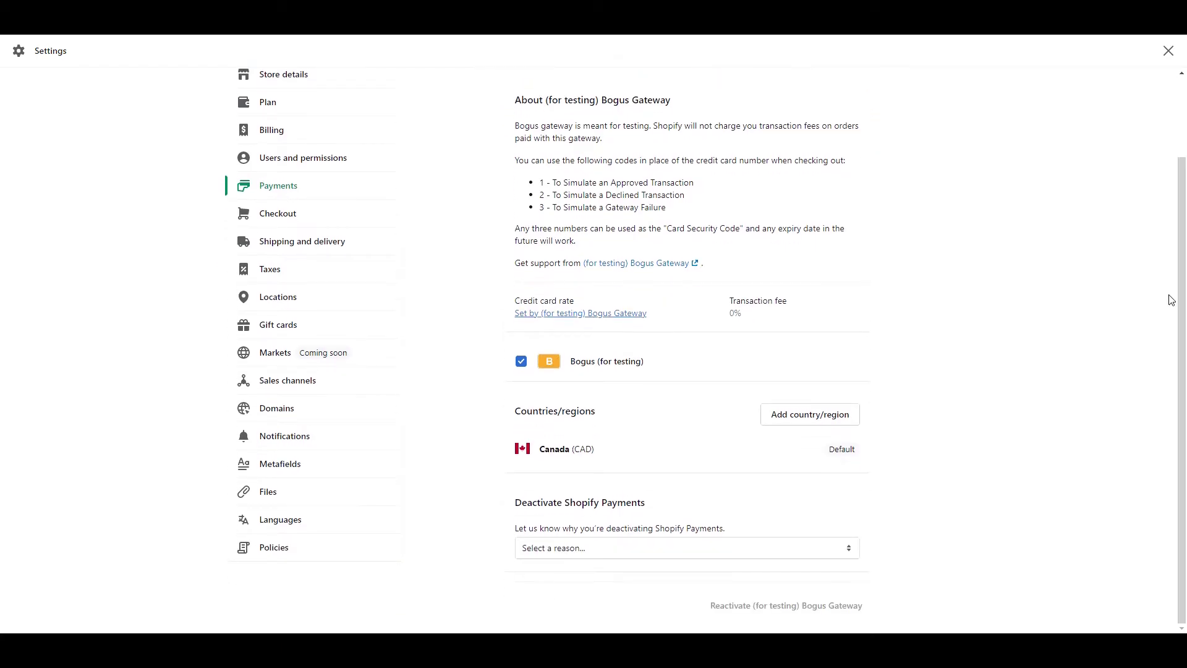
left_click(748, 556)
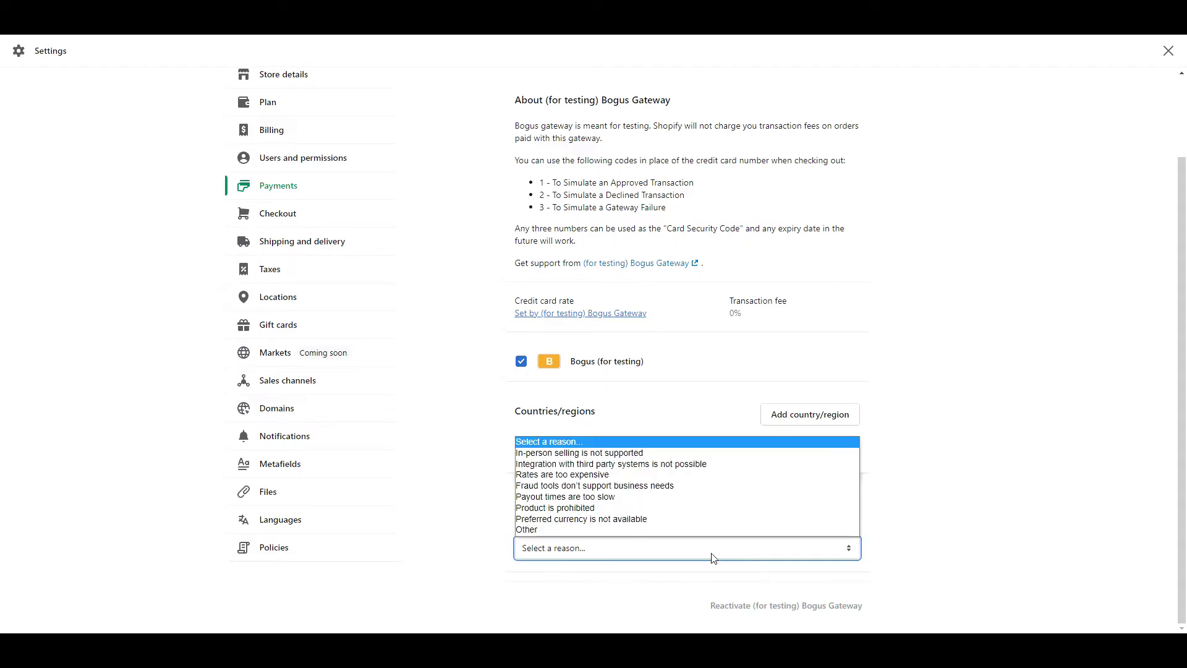
left_click(540, 530)
scroll(745, 565, "down", 1)
left_click(744, 554)
type("Testing")
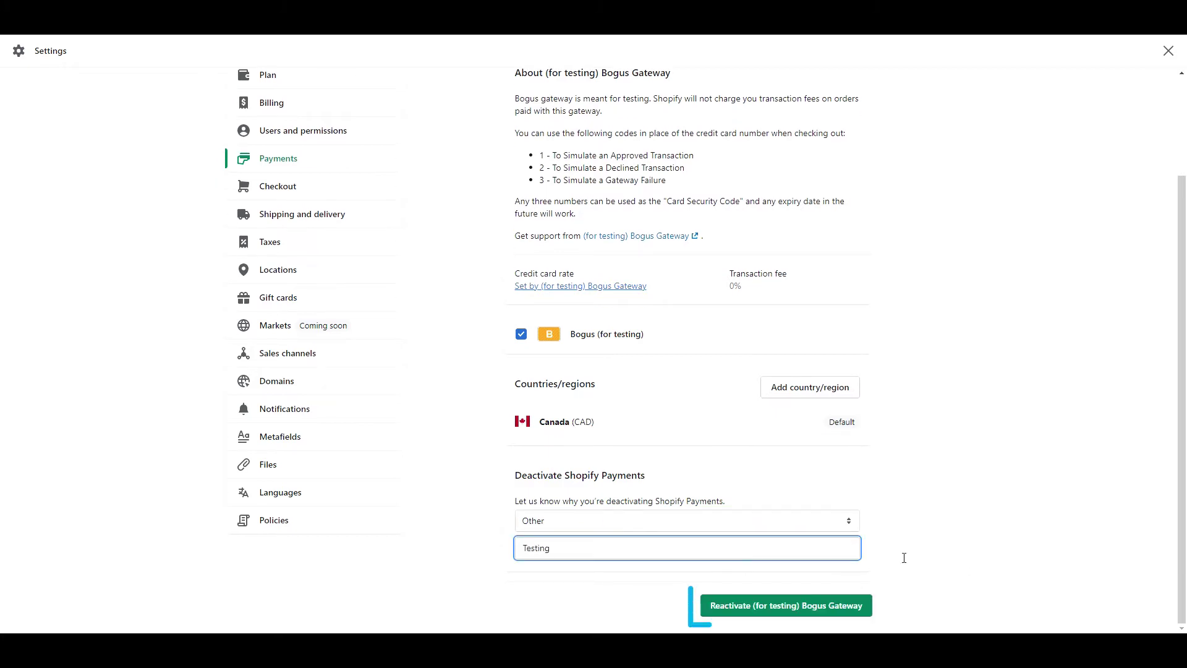
left_click(1103, 541)
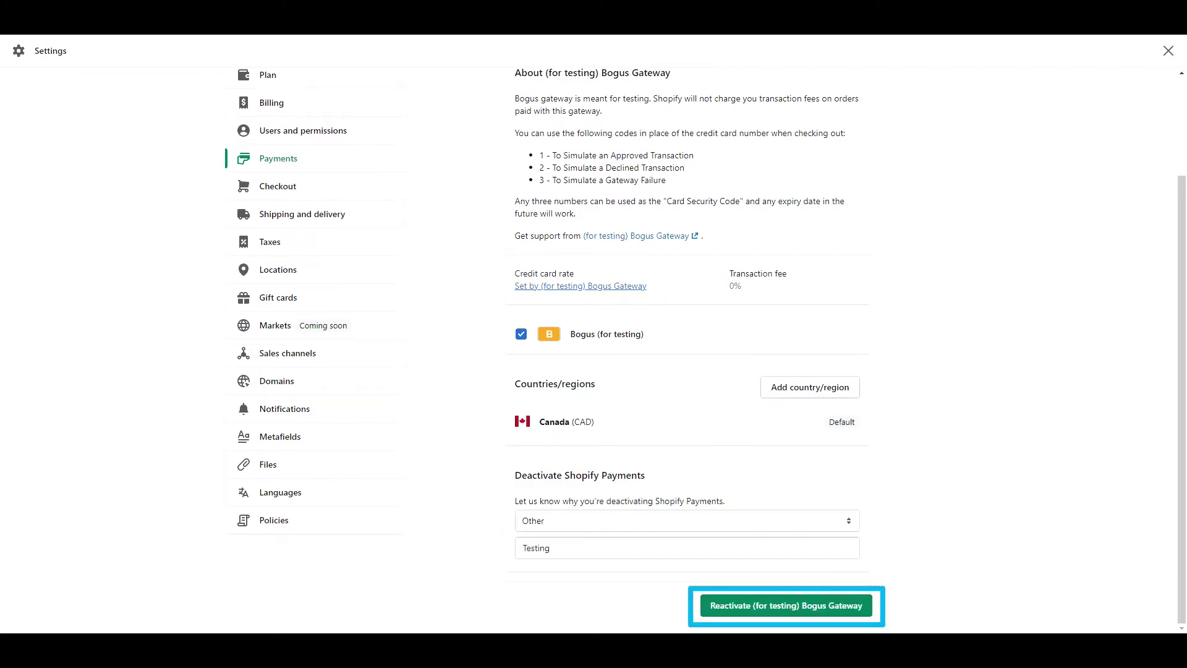
left_click(855, 618)
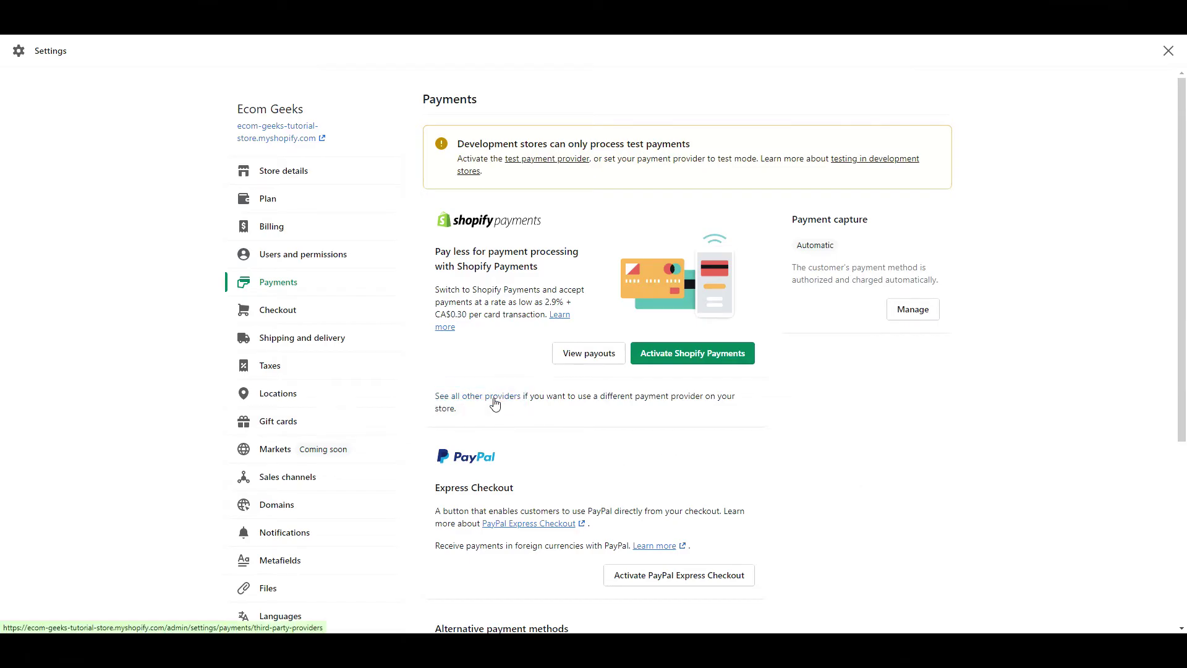
Reactivate the (for testing) Bogus Gateway from the list of other payment providers
left_click(498, 399)
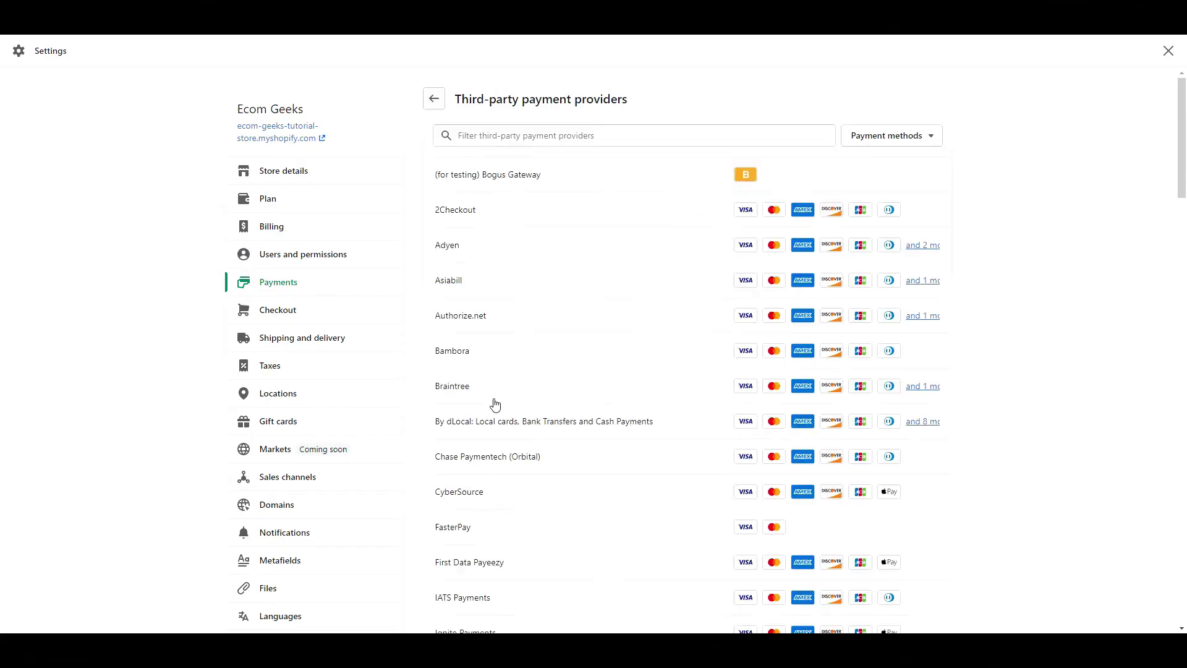
left_click(535, 180)
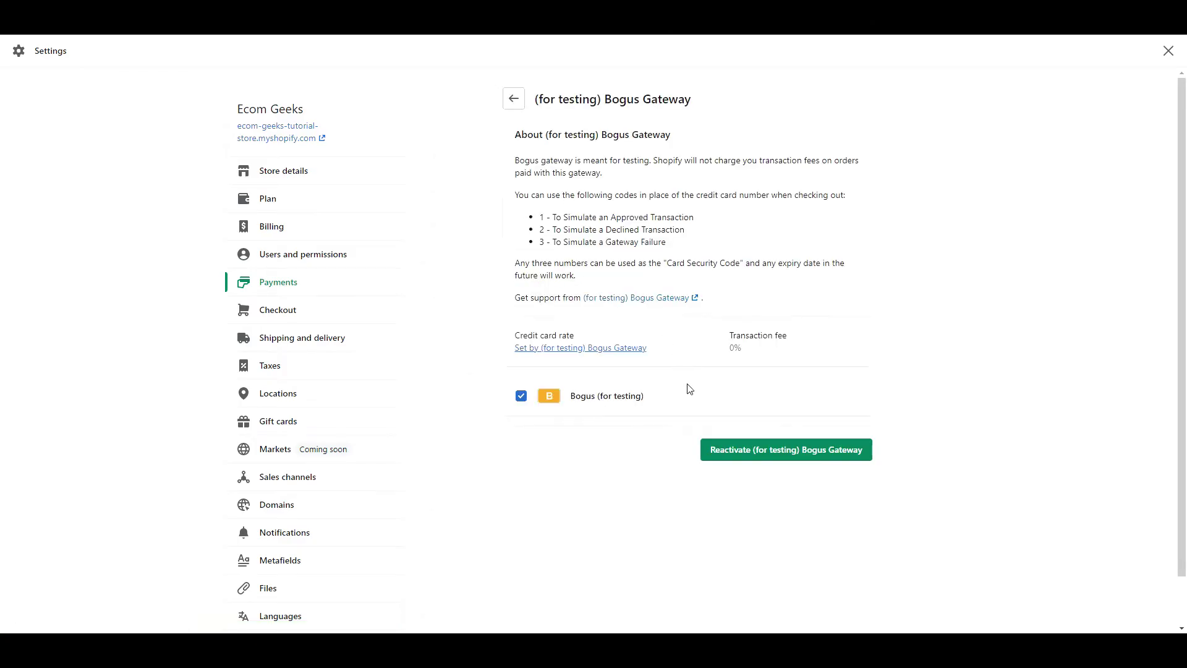
left_click(776, 458)
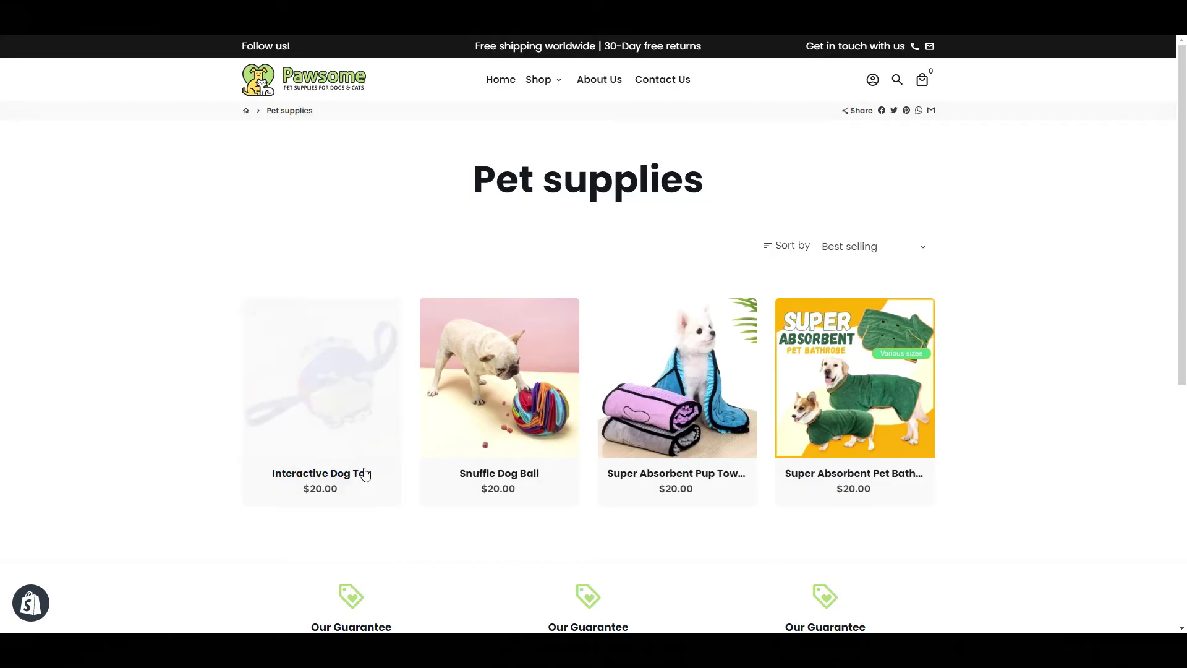
Add the Interactive Dog Toy to the cart and check out with Standard shipping
left_click(344, 414)
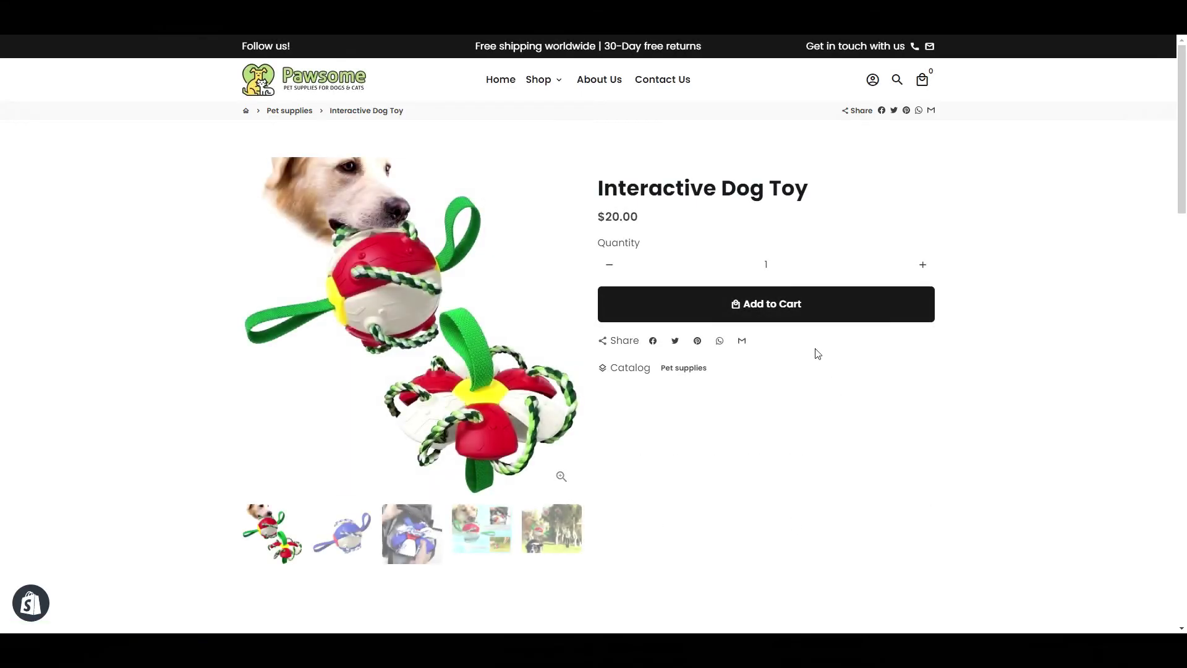
left_click(793, 310)
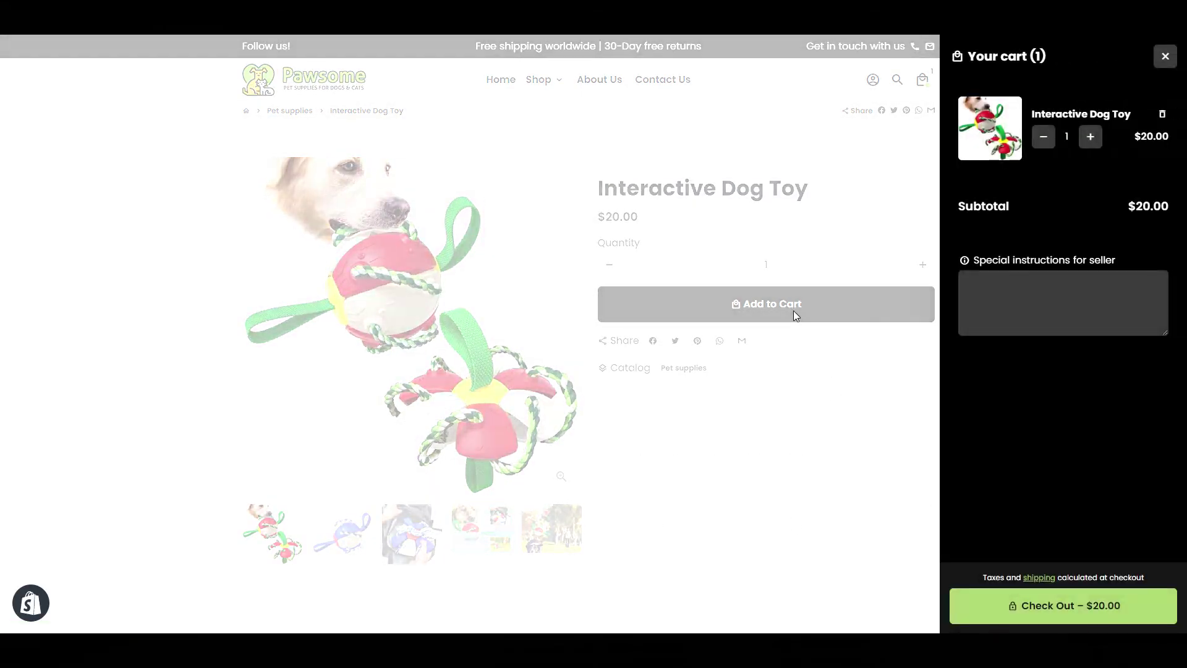
left_click(1009, 613)
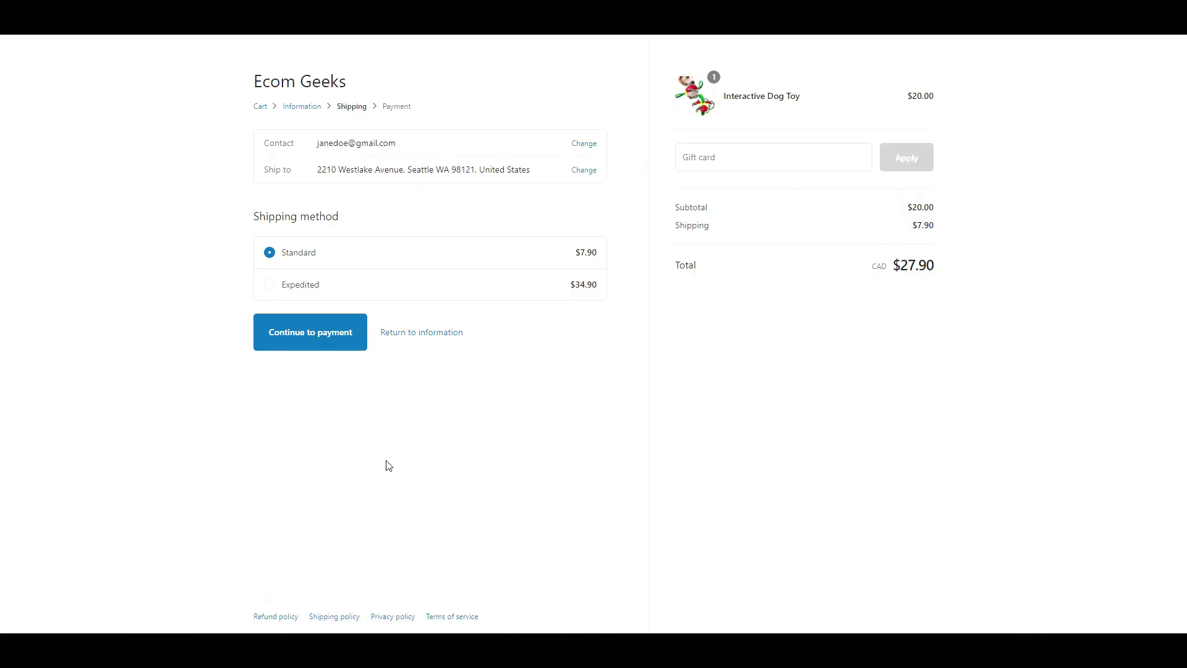
left_click(291, 343)
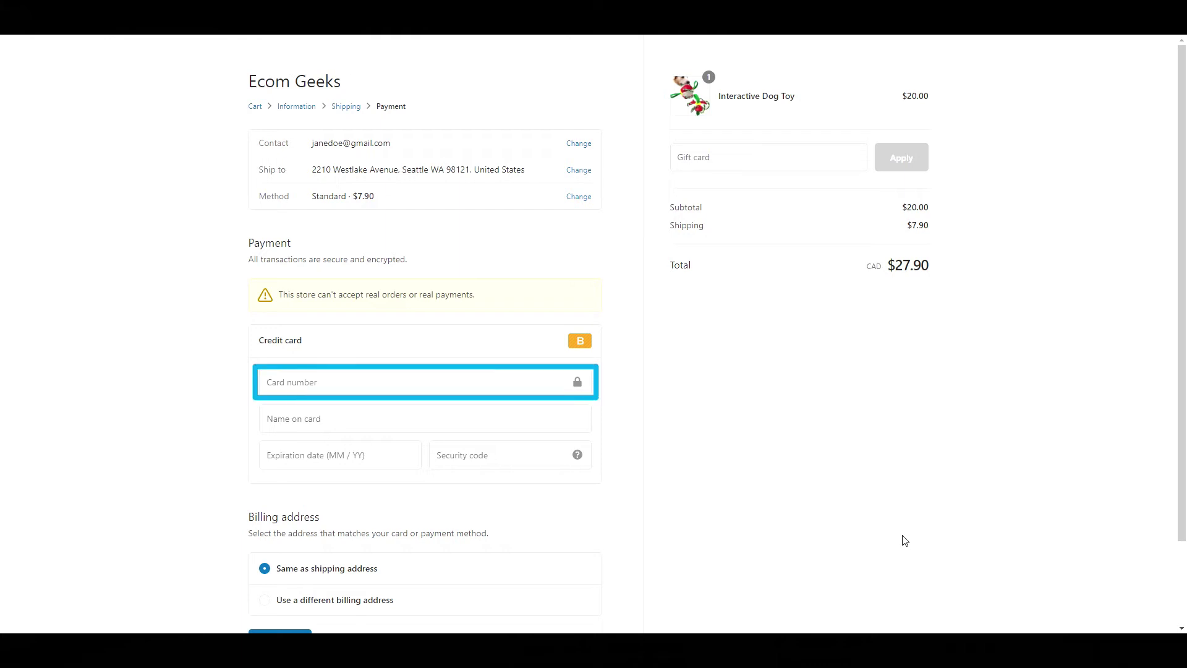
Try test card codes 2 and 3, then set the card number to 1 for approval
left_click(502, 390)
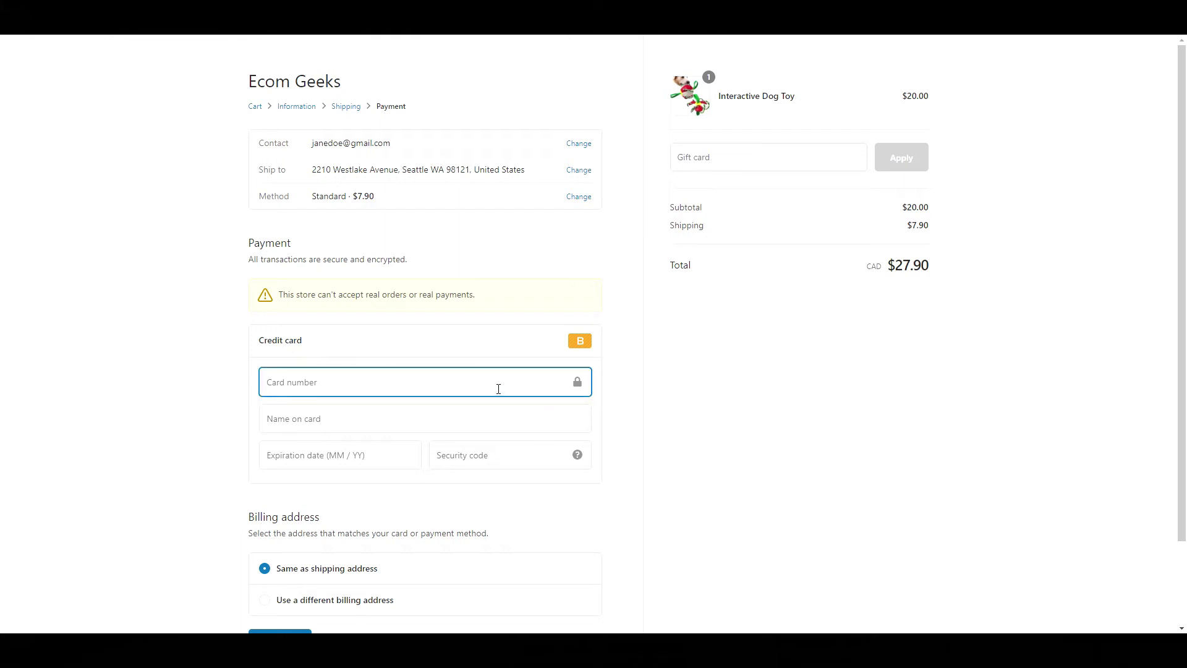
type("1")
key("BackSpace")
type("2")
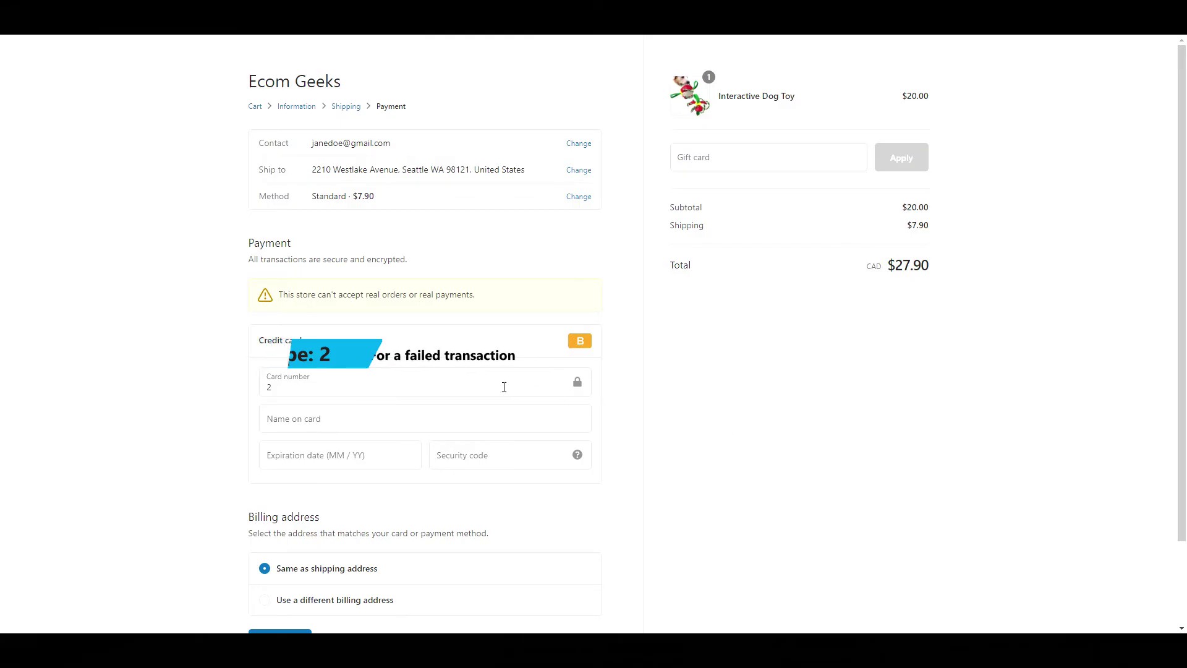
left_click(470, 389)
key("BackSpace")
type("3")
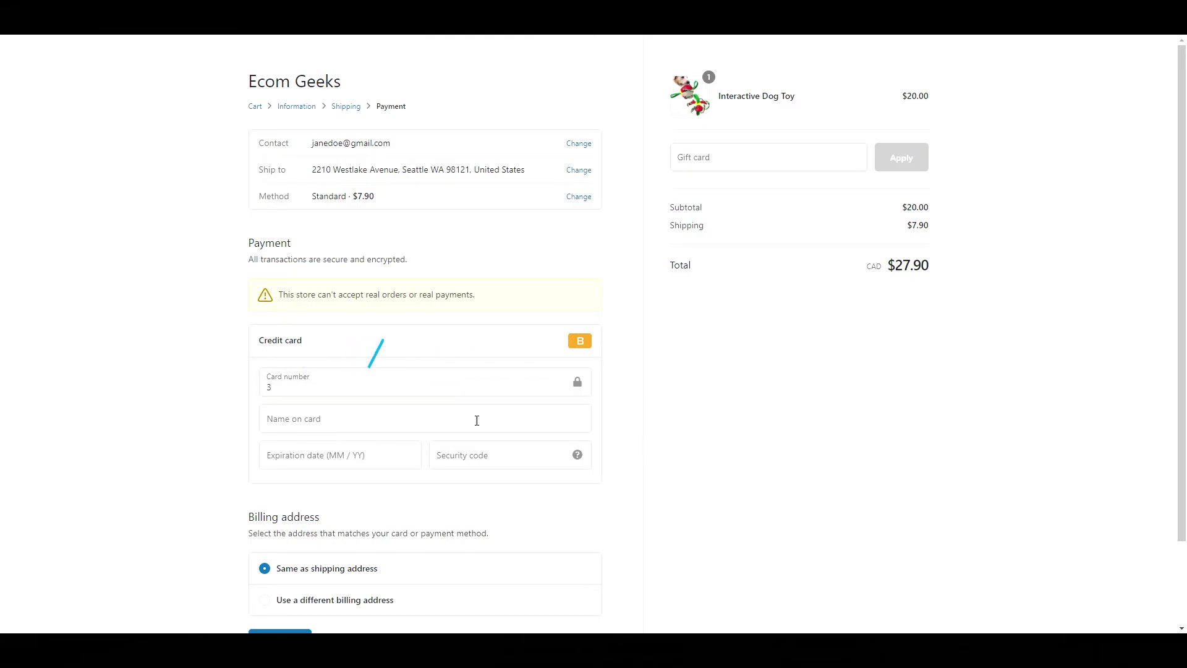
left_click(307, 383)
key("BackSpace")
type("1")
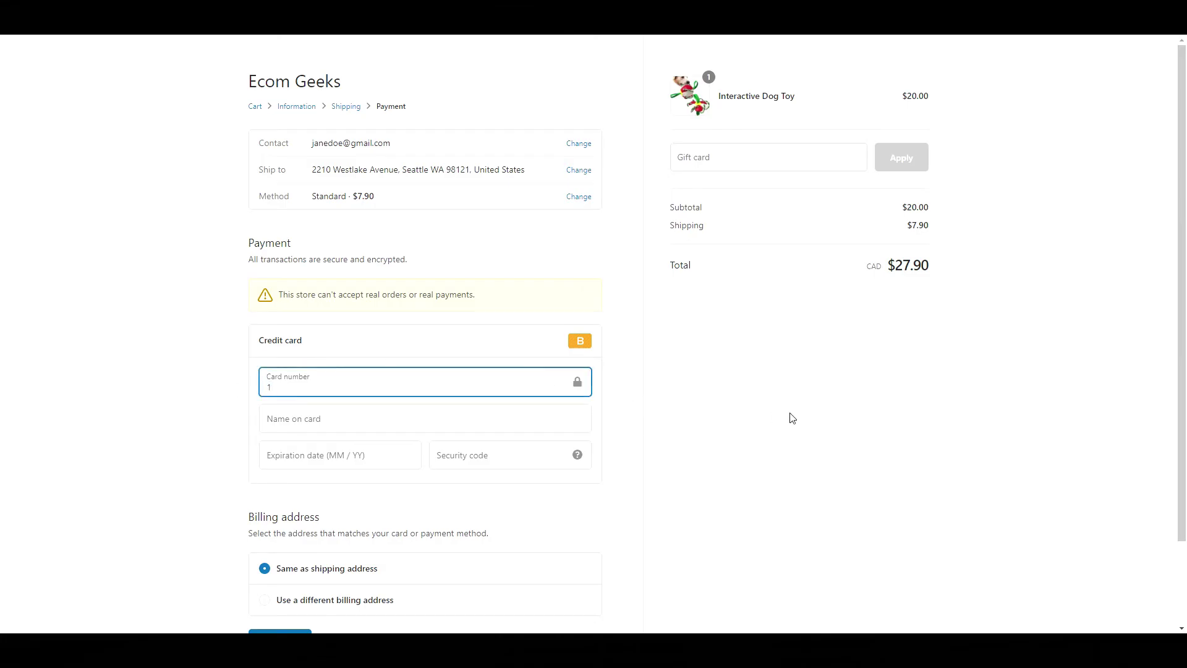
left_click(793, 418)
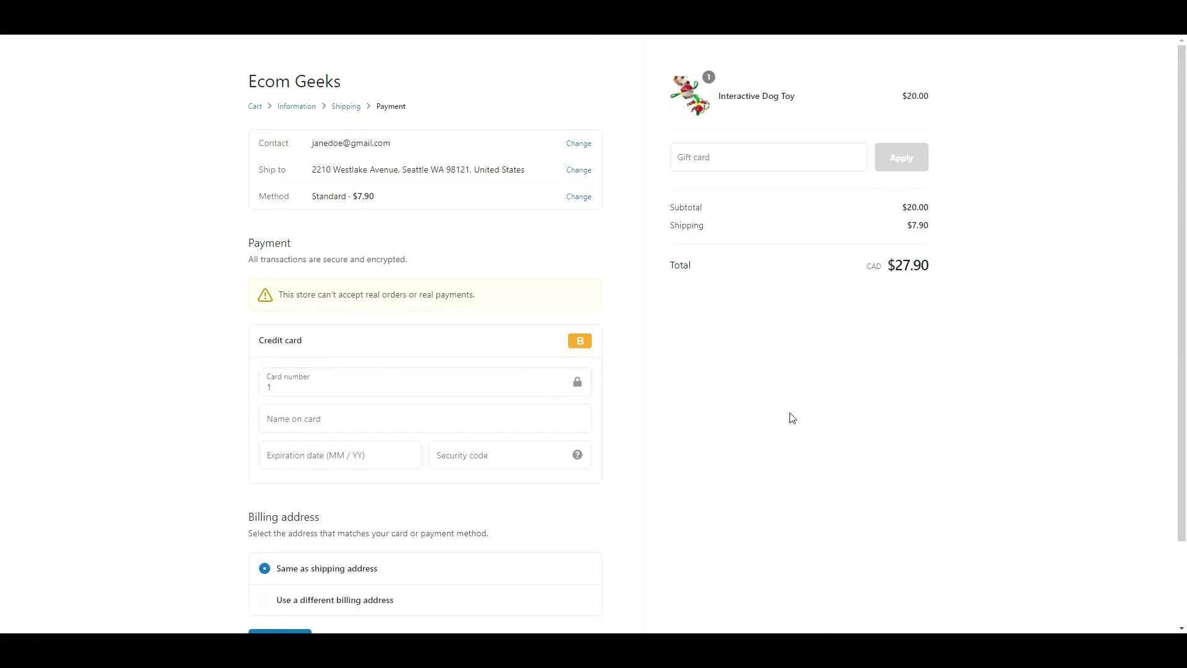
left_click(303, 420)
type("Jane")
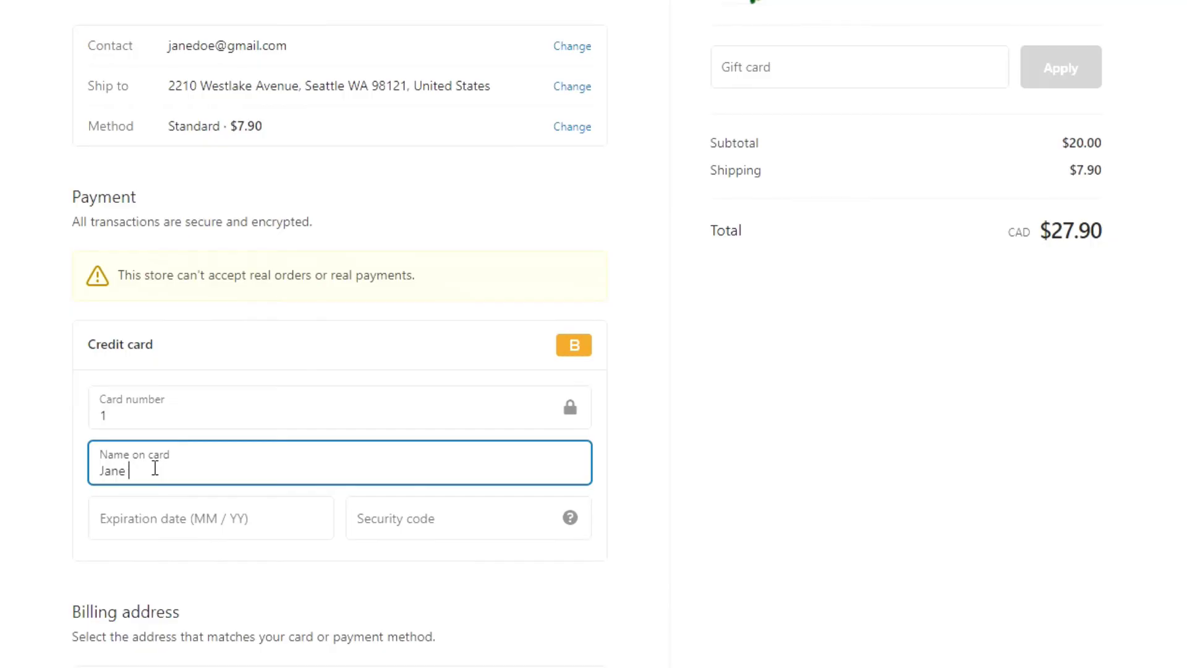
type(" Doe")
left_click(797, 572)
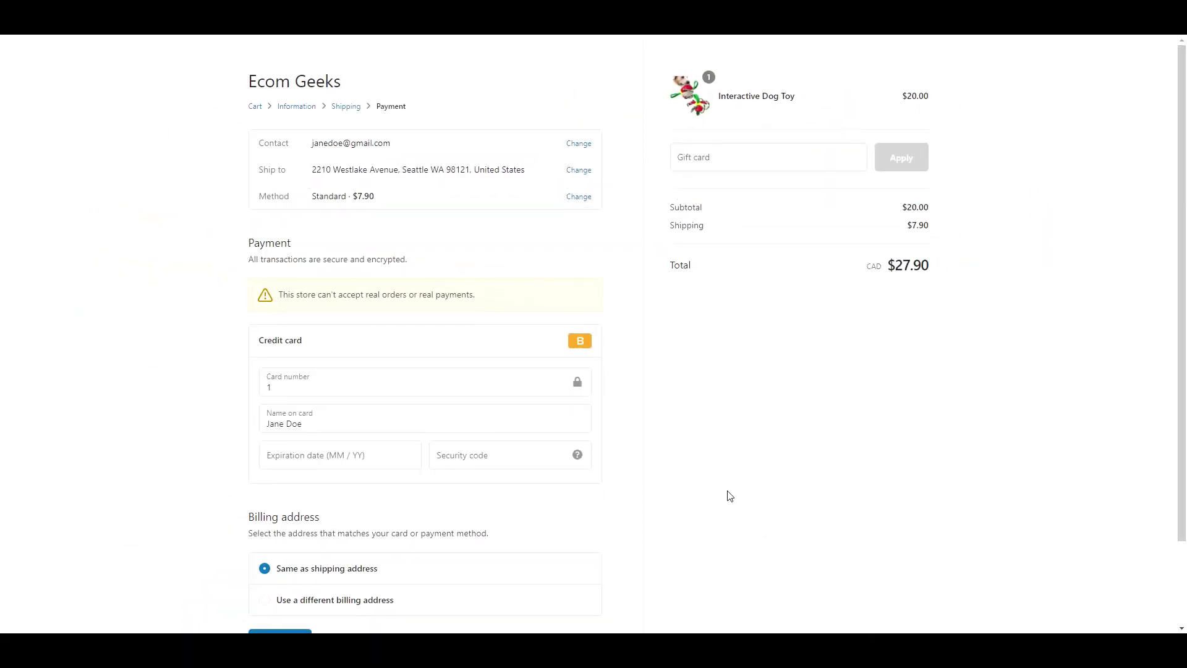
left_click(382, 458)
type("03 / 2024")
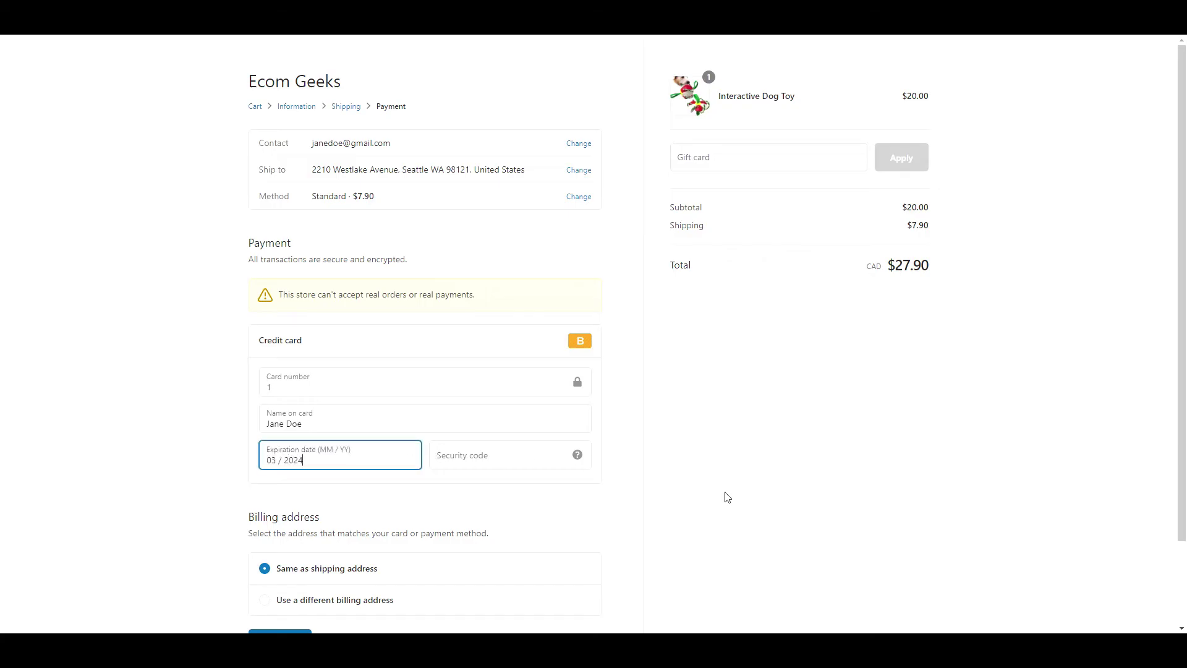
left_click(733, 496)
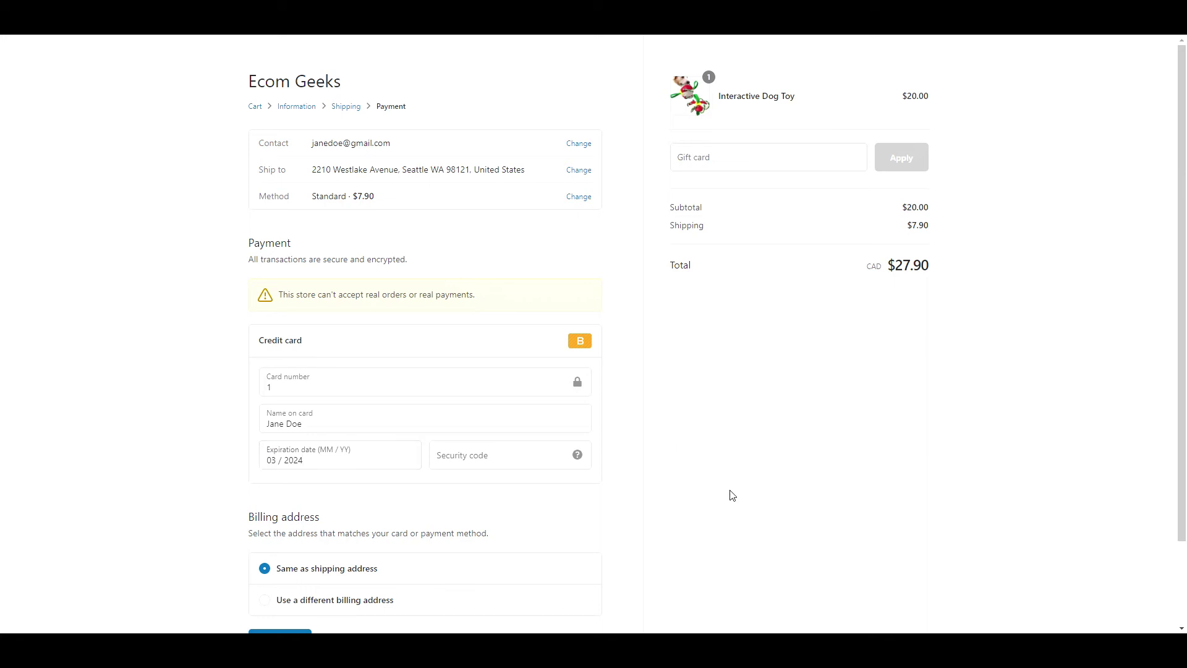
left_click(514, 455)
type("111")
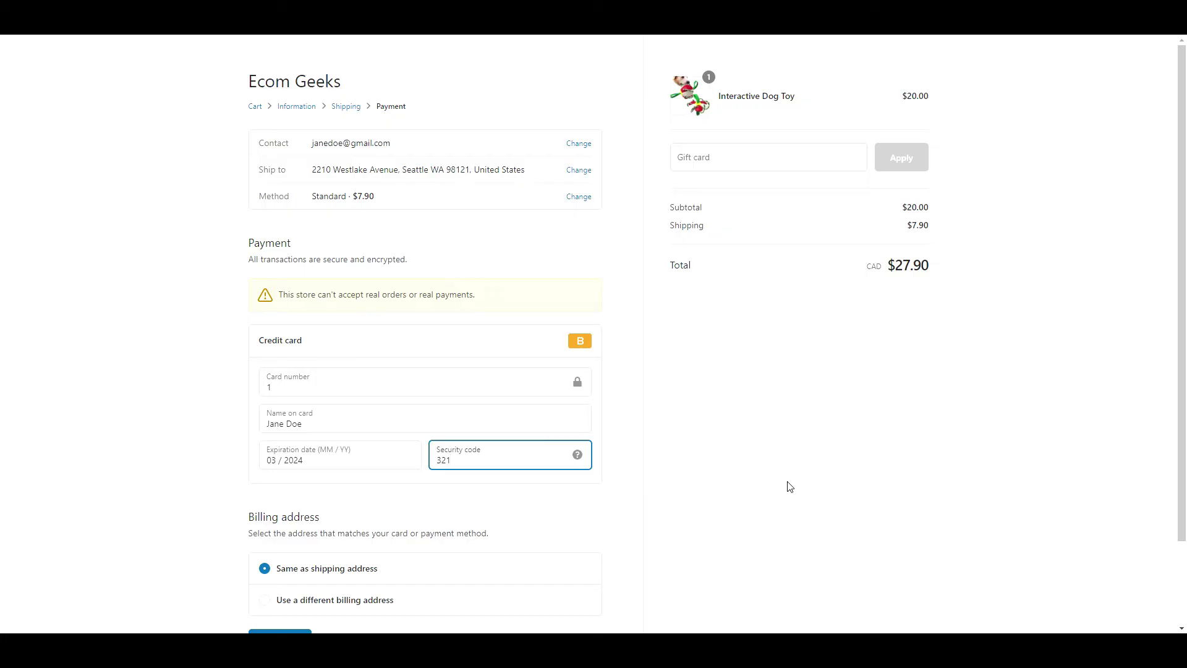
left_click(790, 487)
scroll(1076, 443, "down", 2)
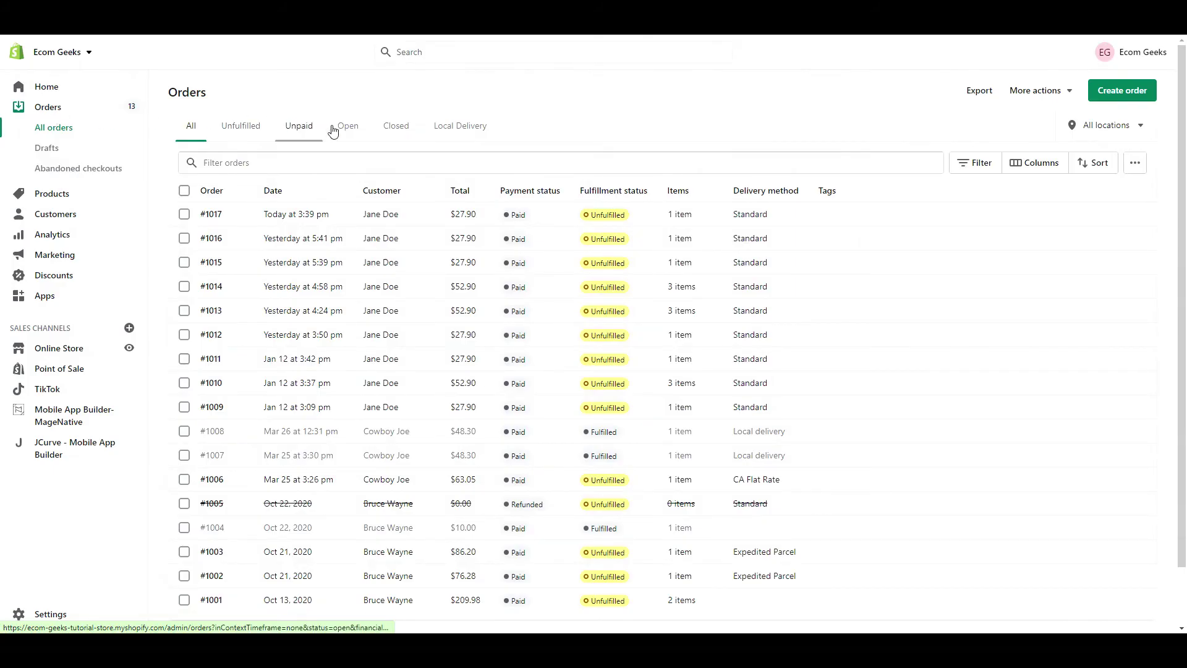
Open the newly placed order #1017 to confirm it was paid
left_click(286, 221)
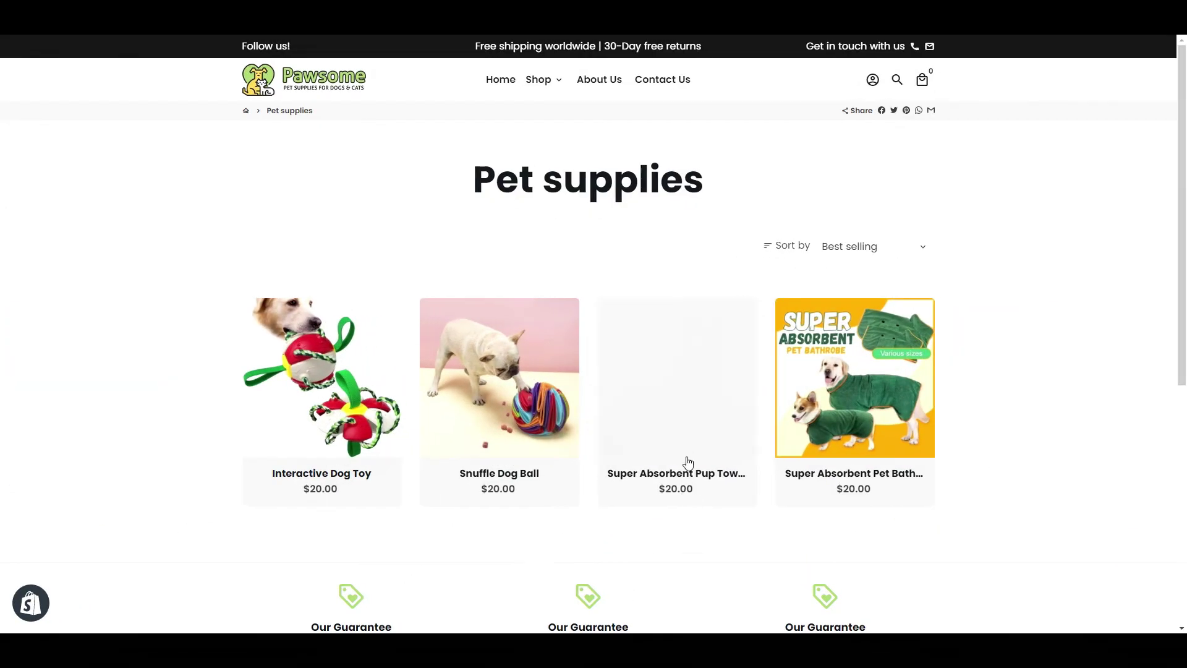
Add the Super Absorbent Pup Towel to the cart and check out to the payment step
left_click(683, 432)
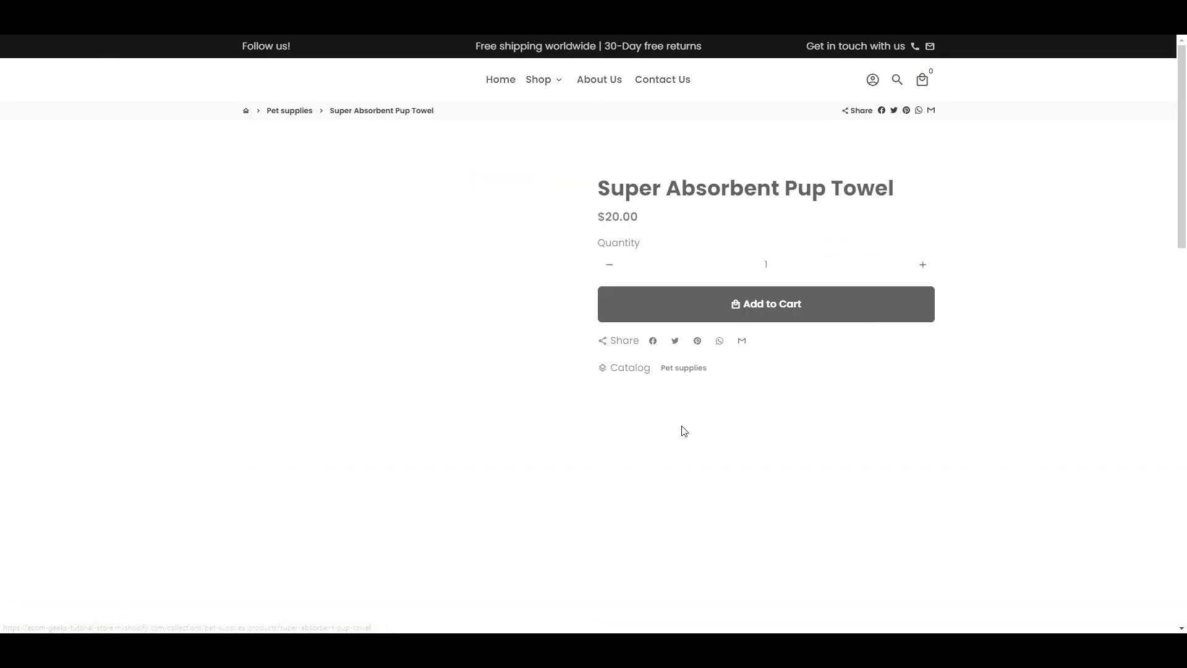
left_click(831, 320)
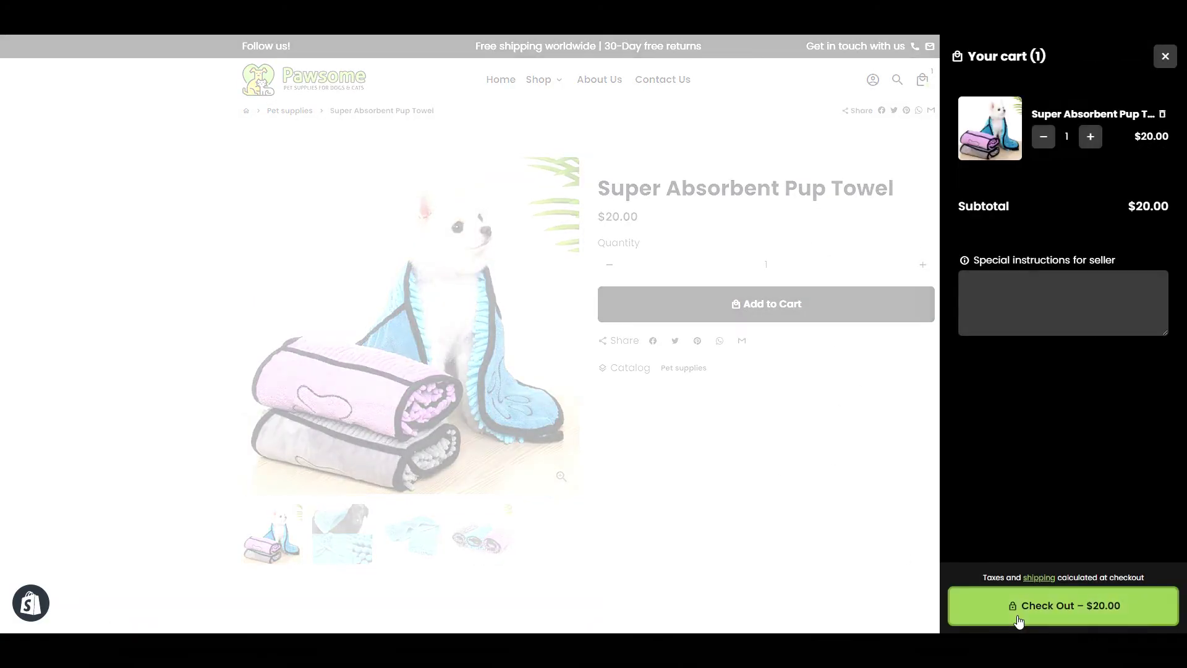
left_click(1019, 617)
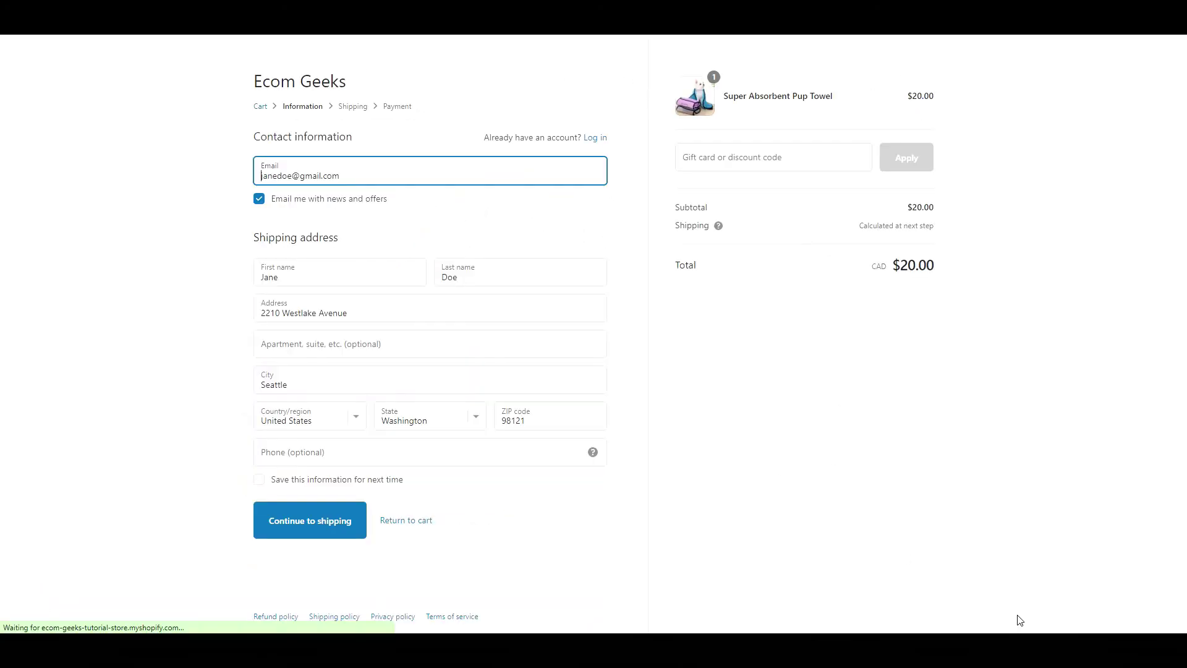
left_click(318, 537)
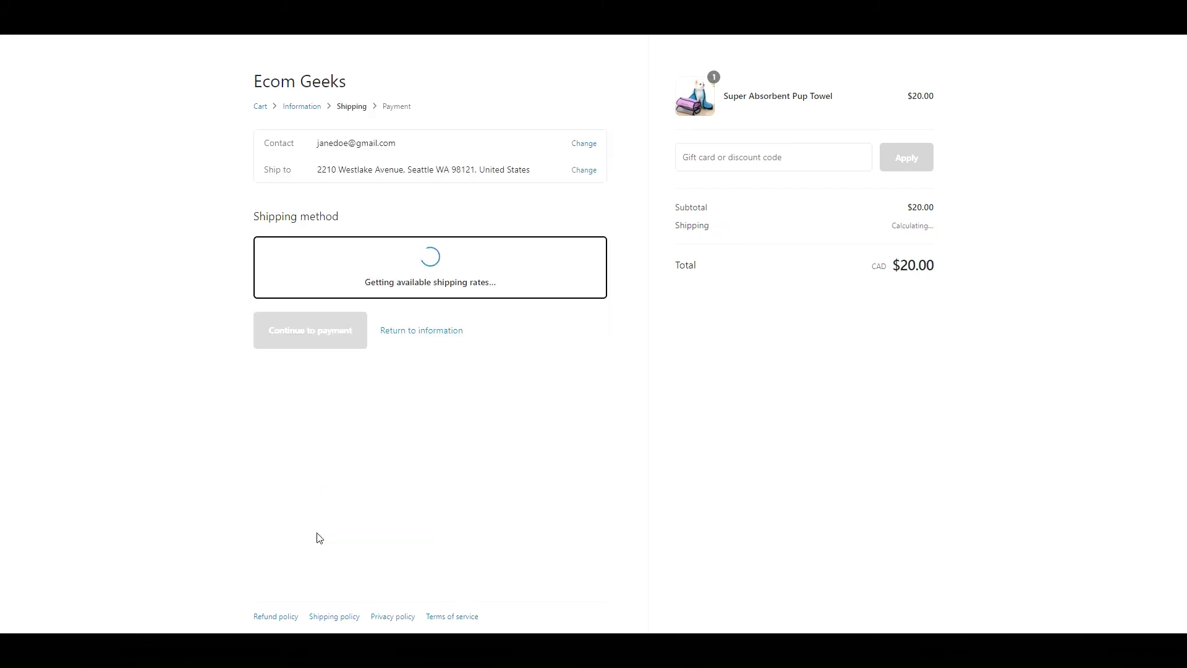
left_click(325, 349)
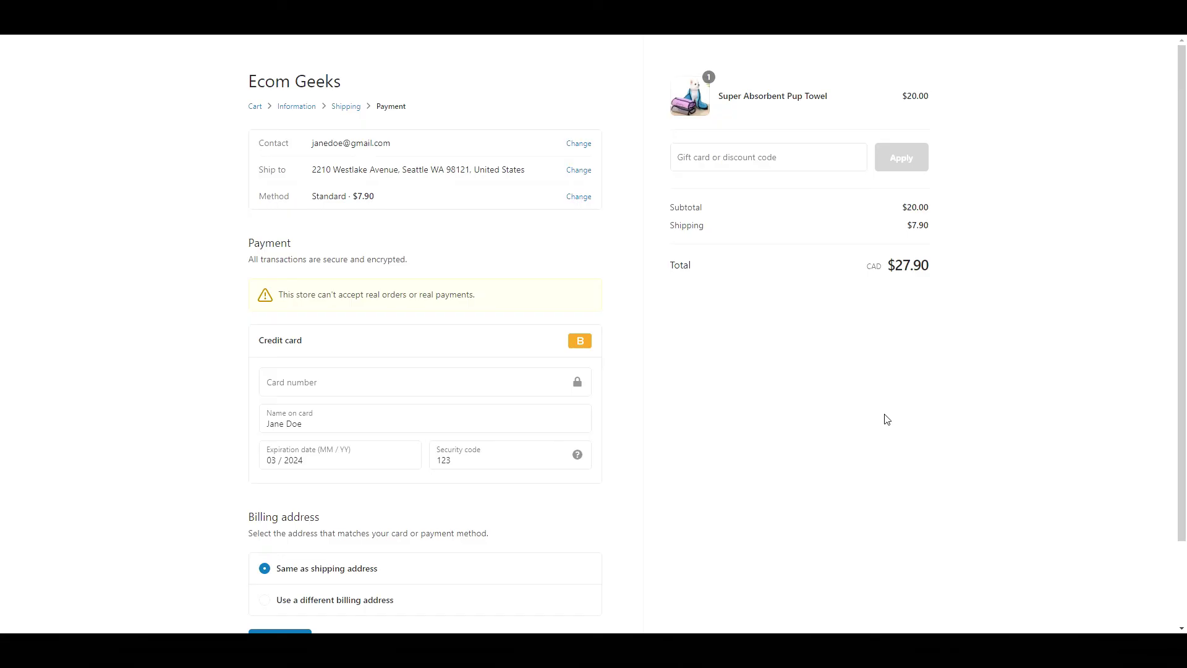
Pay for the towel with test card number 2 to trigger a failed payment
left_click(470, 394)
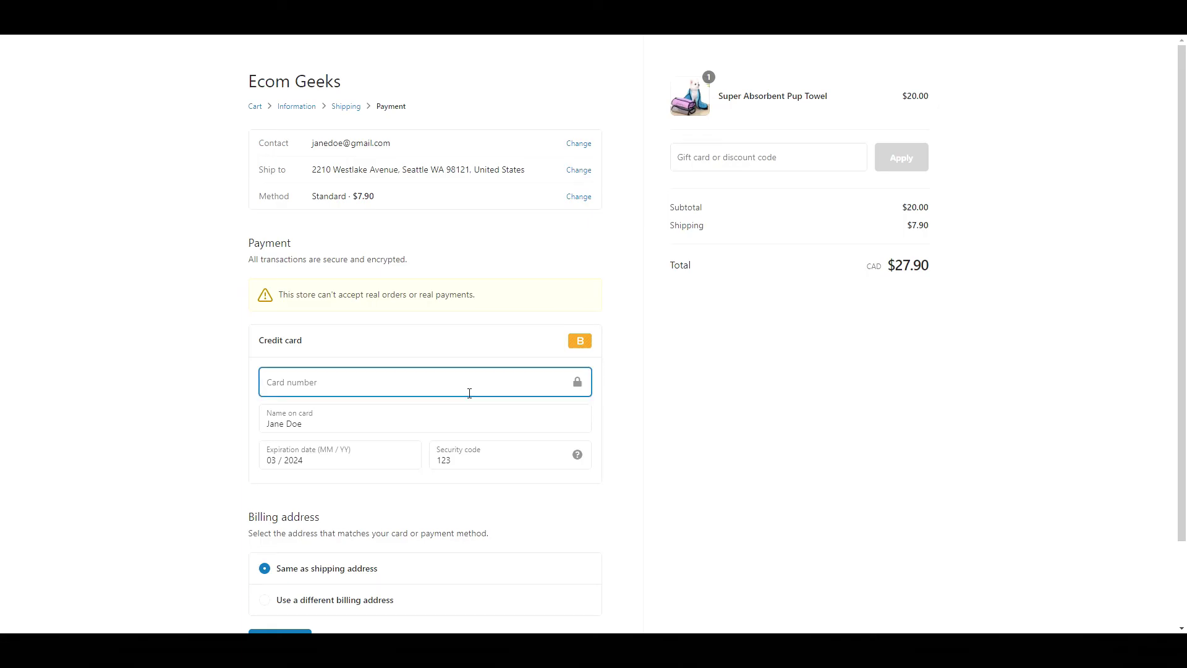
type("2")
left_click(808, 442)
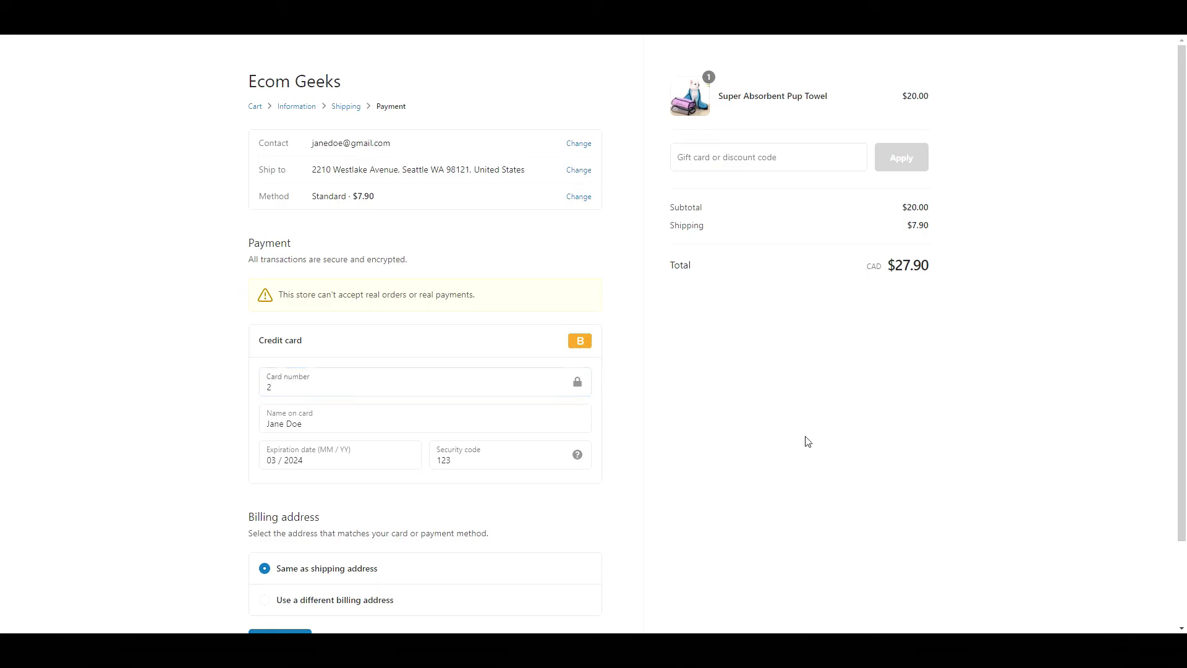
scroll(807, 441, "down", 2)
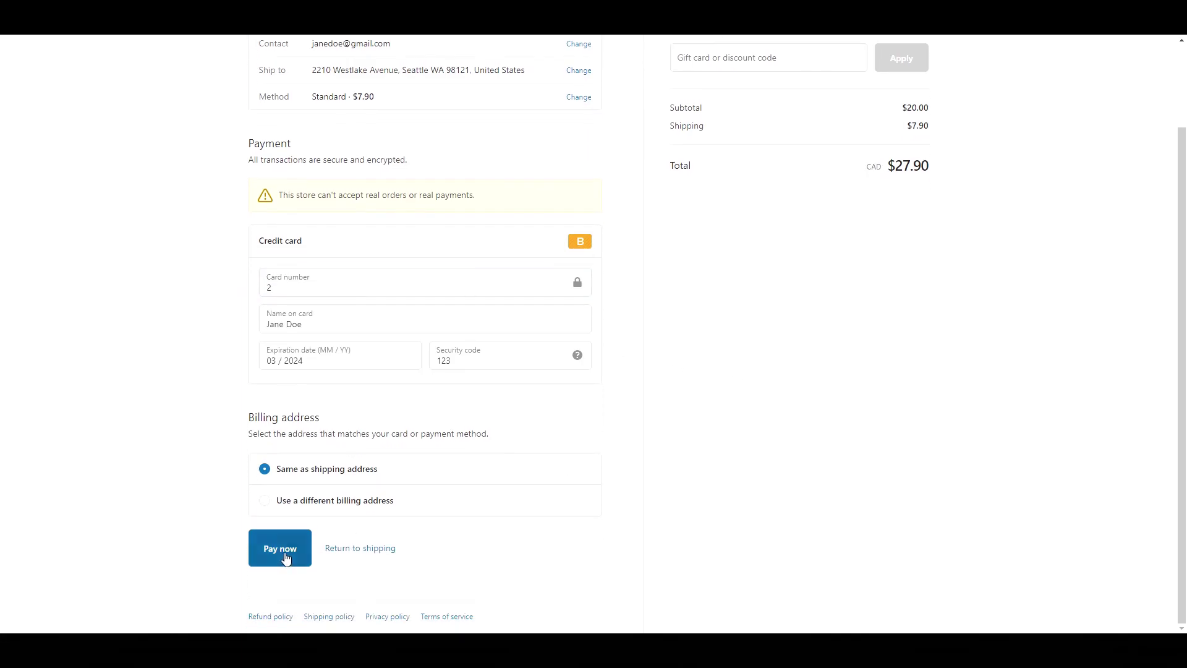
left_click(284, 559)
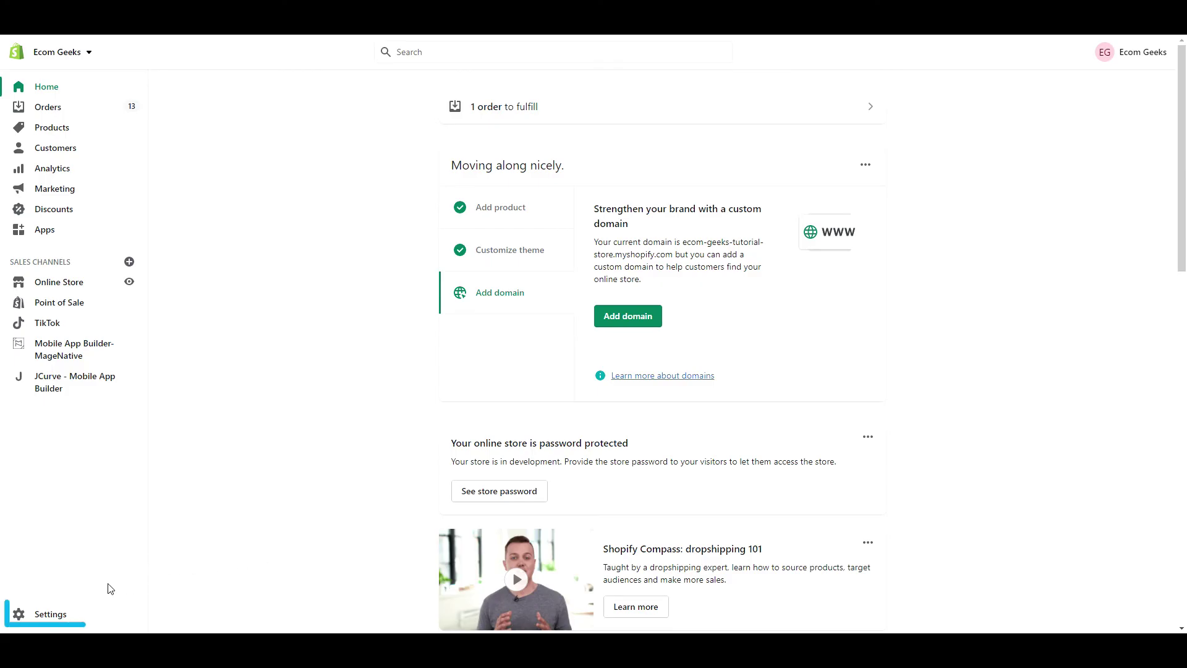
Deactivate the (for testing) Bogus Gateway in Payments settings and confirm the dialog
left_click(62, 615)
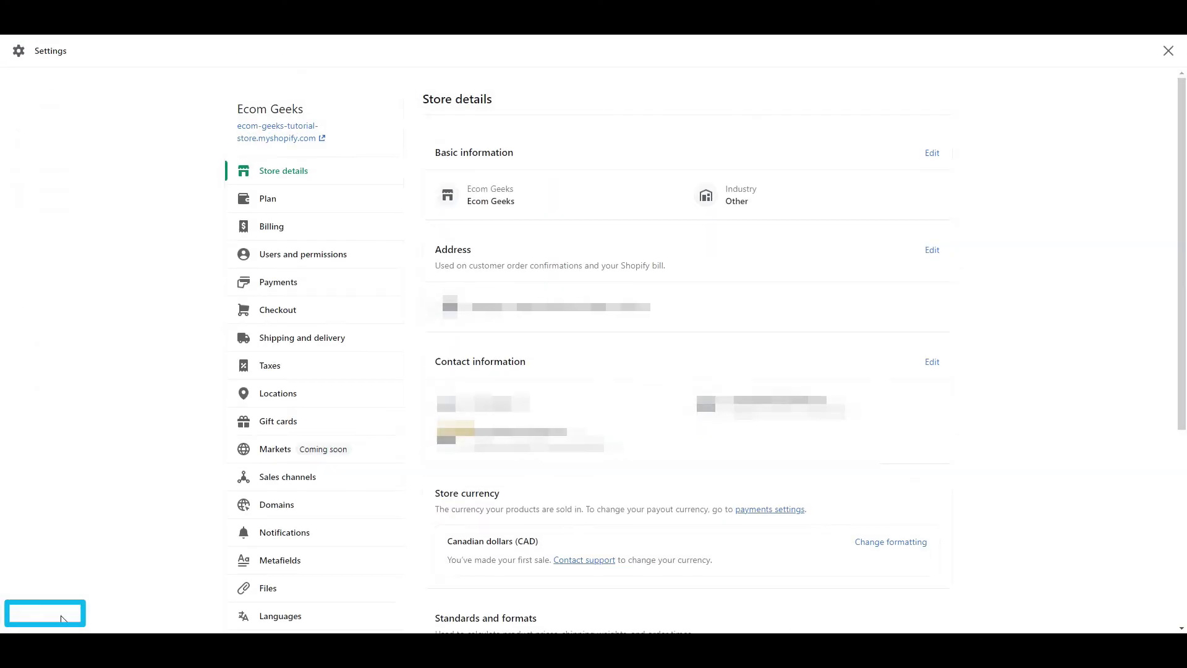
left_click(278, 284)
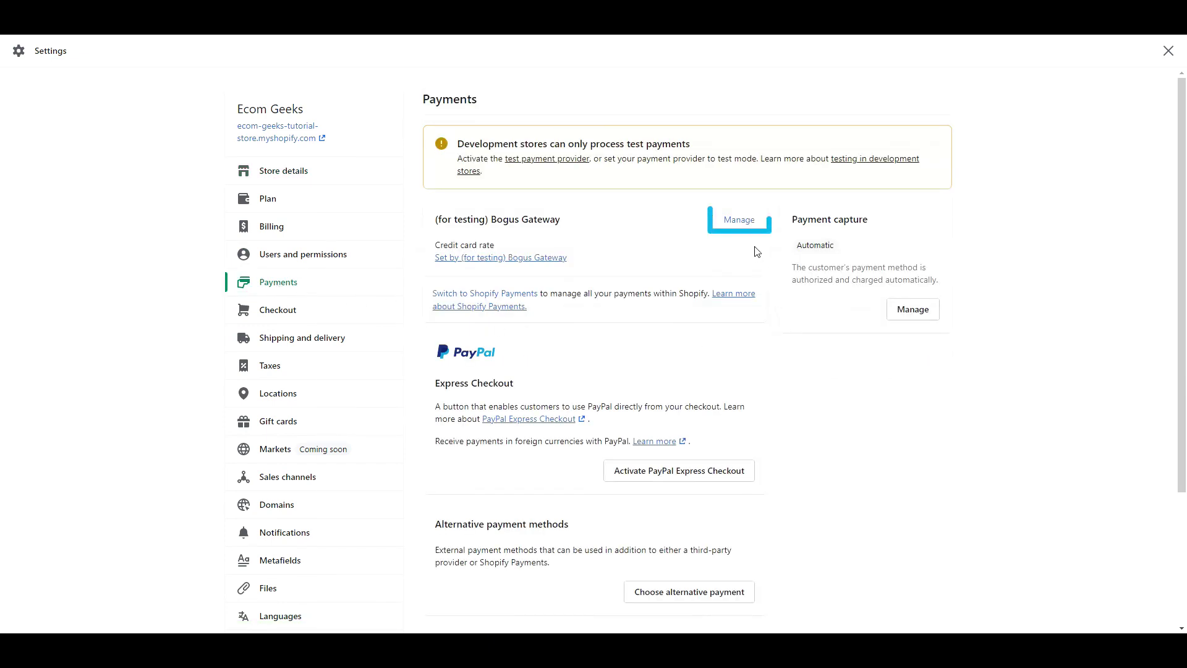
left_click(744, 221)
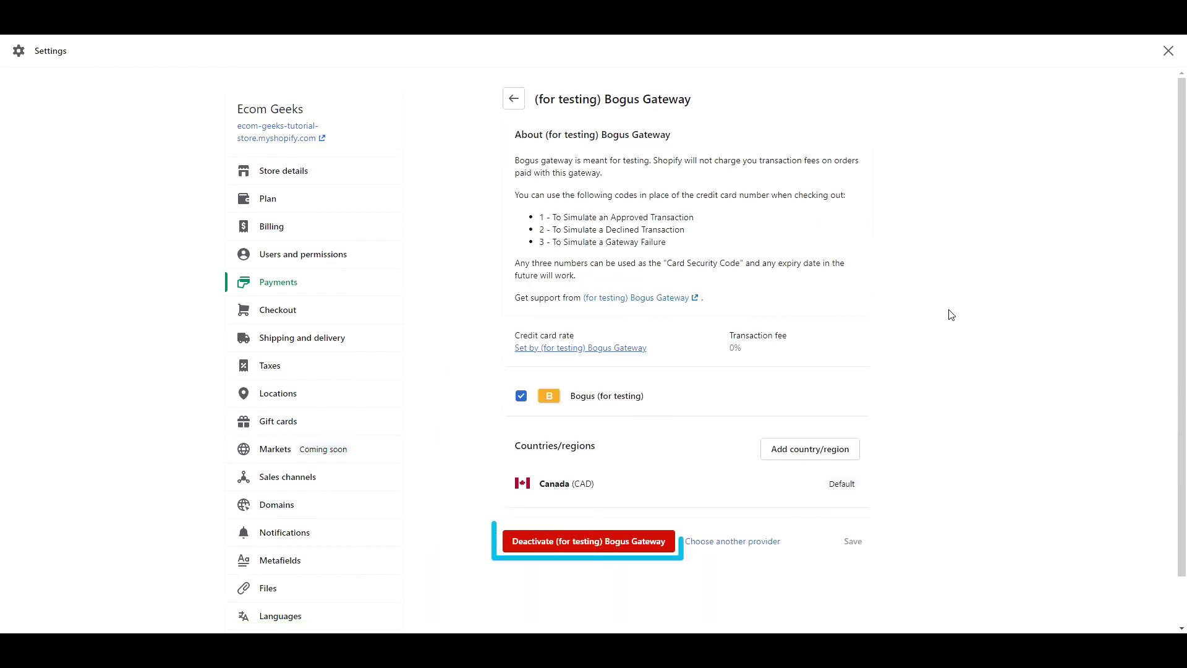
left_click(580, 547)
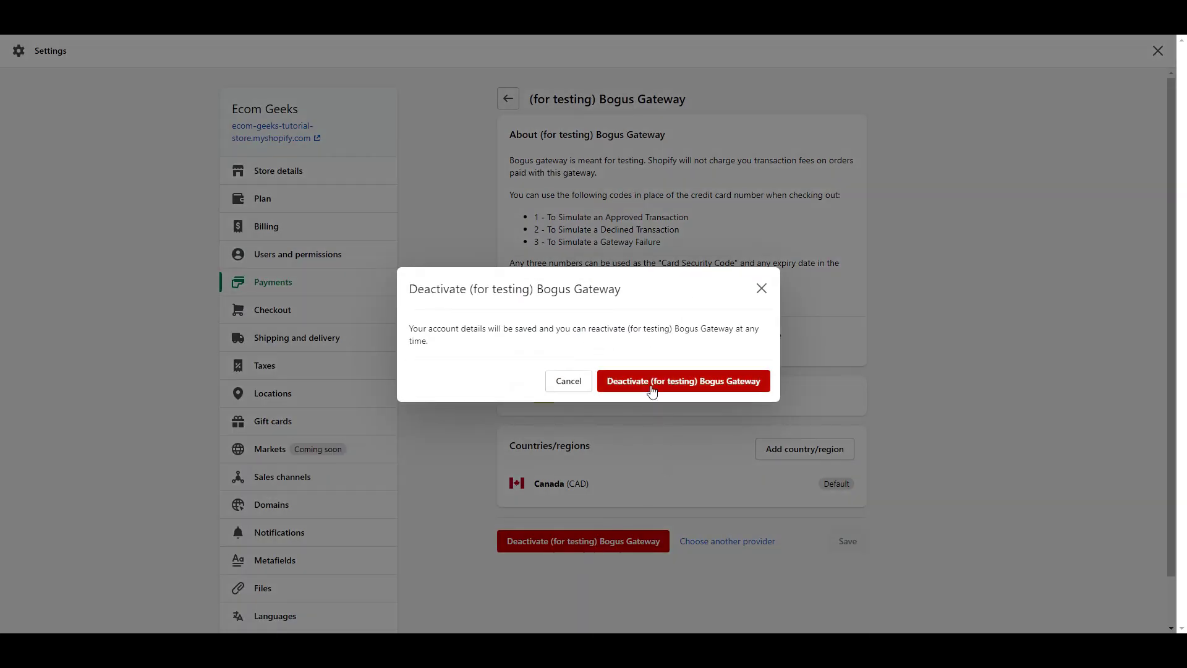
left_click(652, 382)
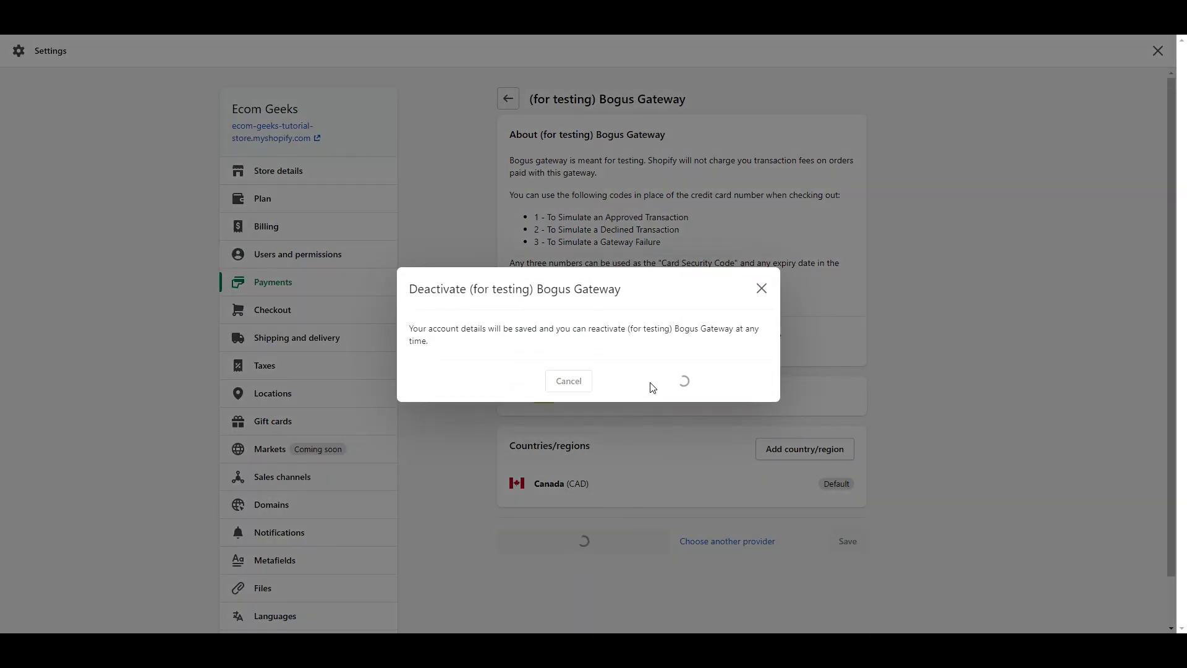